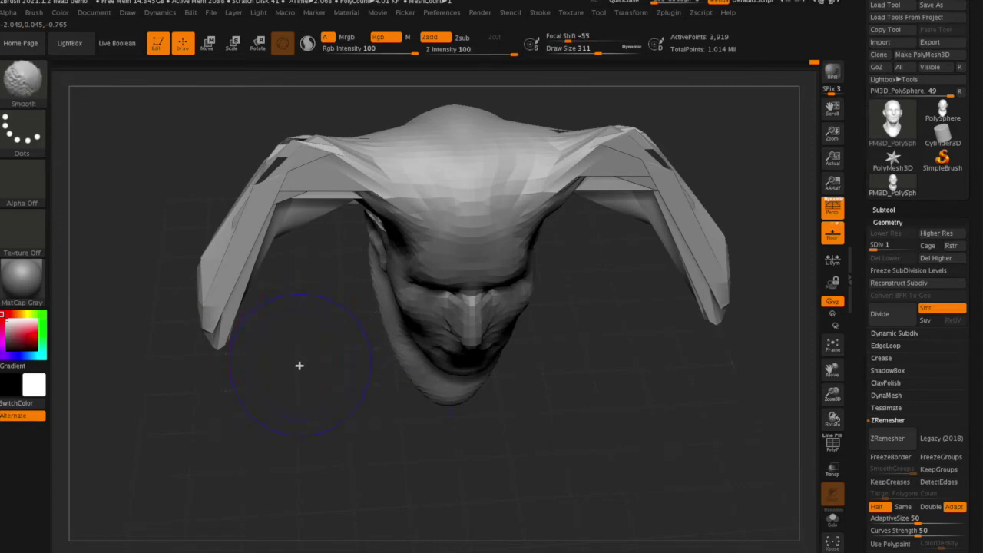
# Step: Raise the horned head to subdivision level 5 and view it from the front
pyautogui.press('d')
pyautogui.press('d')
pyautogui.press('d')
pyautogui.press('d')
pyautogui.moveTo(289, 413); pyautogui.dragTo(294, 281)
pyautogui.press('shift')
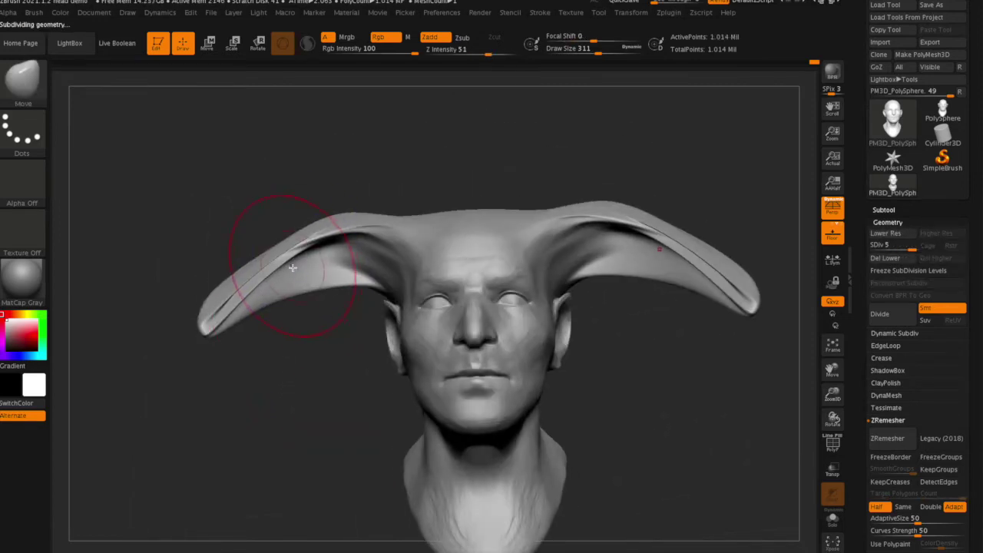
# Step: Smooth and reshape the horns with the Move brush at lower subdivision levels
pyautogui.hotkey('shift', 'd')
pyautogui.hotkey('shift', 'd')
pyautogui.moveTo(320, 259)
pyautogui.keyDown('shift'); pyautogui.mouseDown()
pyautogui.moveTo(283, 285)
pyautogui.moveTo(367, 232)
pyautogui.mouseUp(); pyautogui.keyUp('shift')
pyautogui.moveTo(285, 220)
pyautogui.mouseDown()
pyautogui.moveTo(284, 264)
pyautogui.moveTo(331, 207)
pyautogui.mouseUp()
pyautogui.hotkey('shift', 'd')
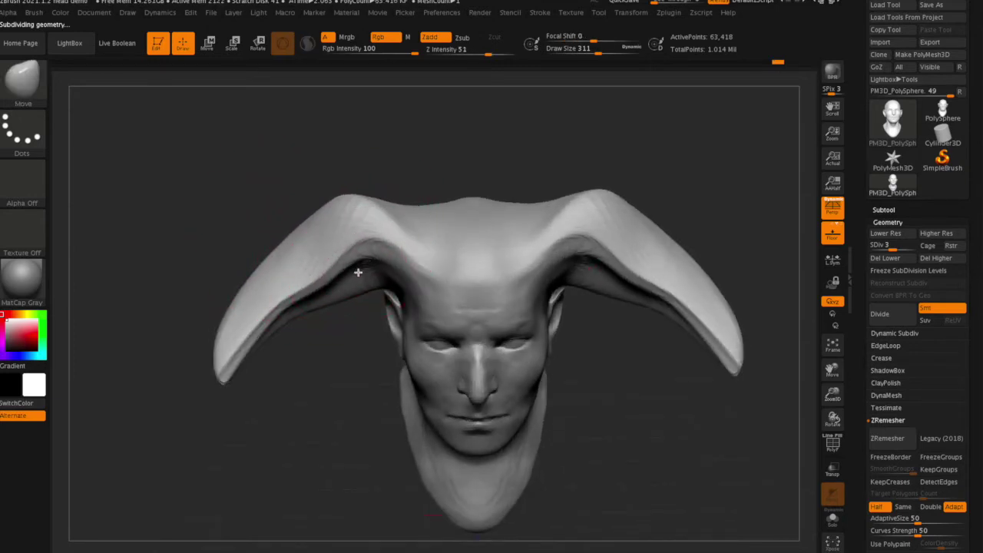
pyautogui.moveTo(336, 285)
pyautogui.keyDown('shift'); pyautogui.mouseDown()
pyautogui.moveTo(322, 270)
pyautogui.moveTo(346, 265)
pyautogui.moveTo(263, 342)
pyautogui.moveTo(213, 446)
pyautogui.mouseUp(); pyautogui.keyUp('shift')
pyautogui.moveTo(270, 390); pyautogui.dragTo(238, 384)
pyautogui.moveTo(290, 338); pyautogui.dragTo(271, 313)
pyautogui.moveTo(267, 189)
pyautogui.mouseDown()
pyautogui.moveTo(274, 176)
pyautogui.moveTo(329, 202)
pyautogui.moveTo(210, 220)
pyautogui.moveTo(228, 162)
pyautogui.mouseUp()
pyautogui.hotkey('shift', 'd')
pyautogui.keyDown('shift'); pyautogui.moveTo(240, 211); pyautogui.dragTo(246, 215); pyautogui.keyUp('shift')
# Step: Step up and down through the subdivision levels to compare the horned head's detail
pyautogui.press('d')
pyautogui.press('d')
pyautogui.press('d')
pyautogui.press('d')
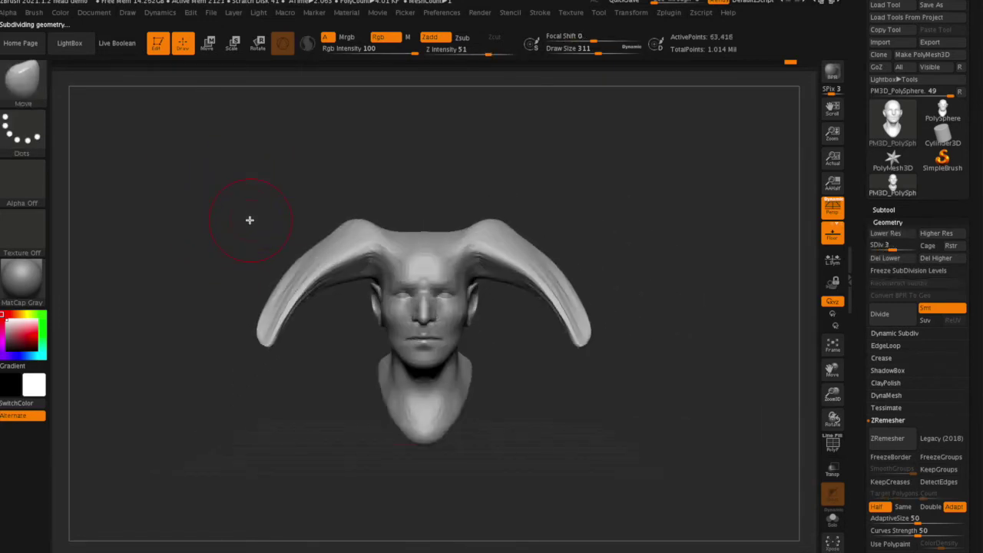
pyautogui.hotkey('shift', 'd')
pyautogui.hotkey('shift', 'd')
pyautogui.hotkey('shift', 'd')
pyautogui.hotkey('shift', 'd')
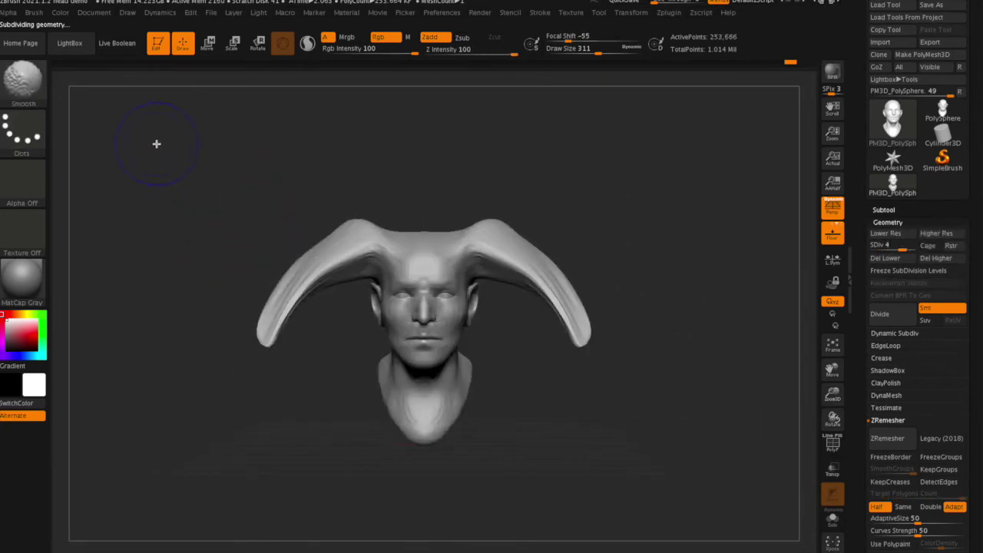
# Step: Frame the head up close from the front and return it to subdivision level 5
pyautogui.keyDown('alt'); pyautogui.moveTo(187, 185); pyautogui.dragTo(212, 272); pyautogui.keyUp('alt')
pyautogui.keyDown('alt'); pyautogui.moveTo(205, 215); pyautogui.dragTo(187, 139); pyautogui.keyUp('alt')
pyautogui.press('d')
pyautogui.press('d')
pyautogui.press('d')
pyautogui.press('d')
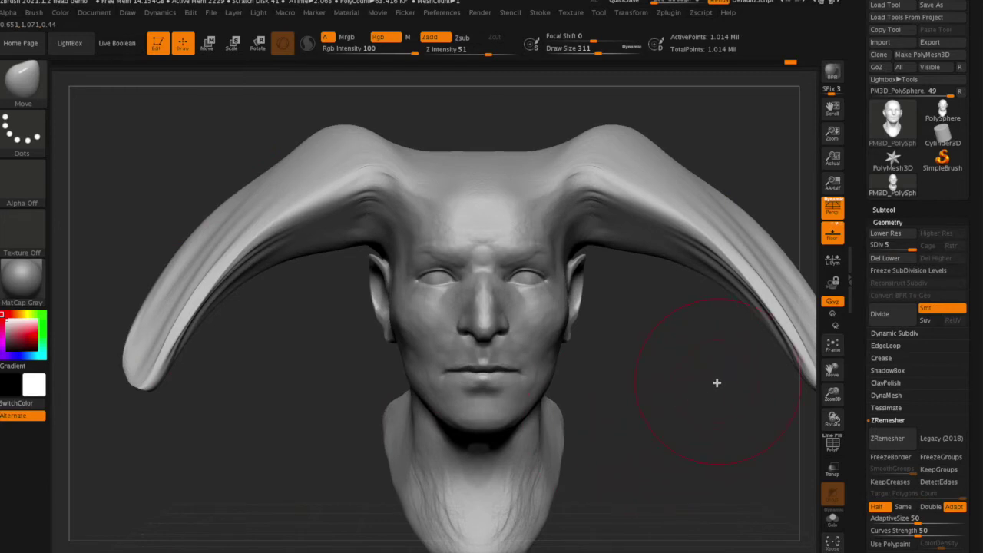
# Step: Rename the head's subtool as "high polygon sculpt"
pyautogui.click(893, 211)
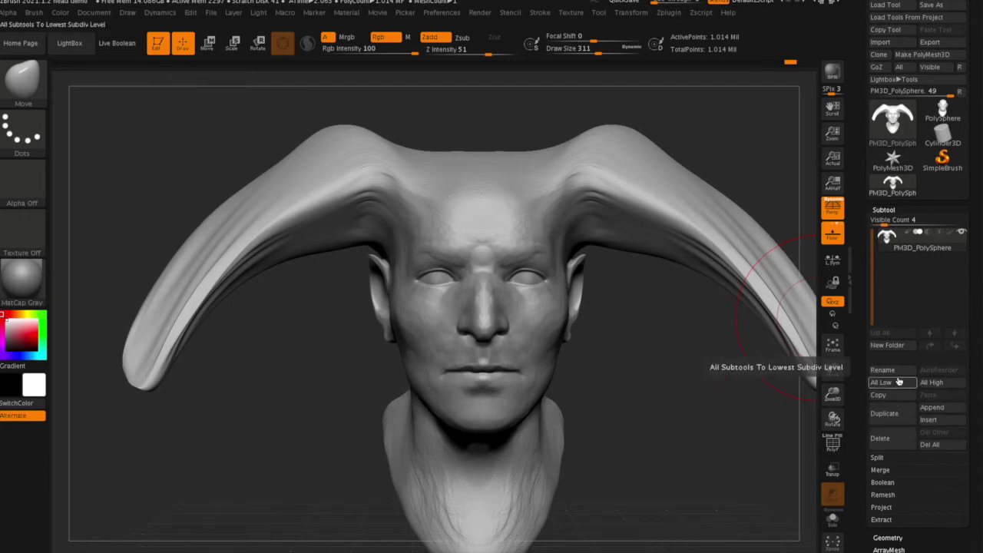
pyautogui.click(897, 370)
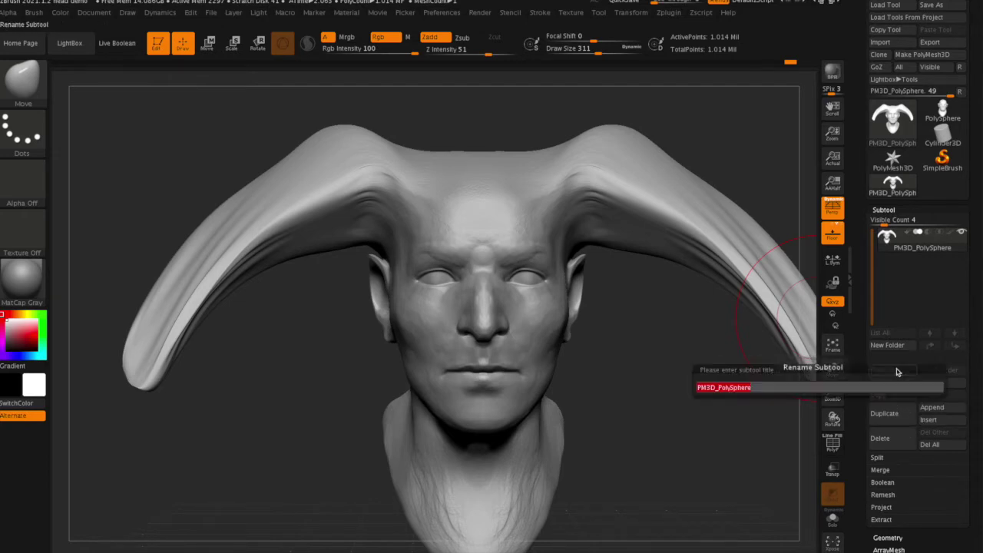
pyautogui.click(894, 371)
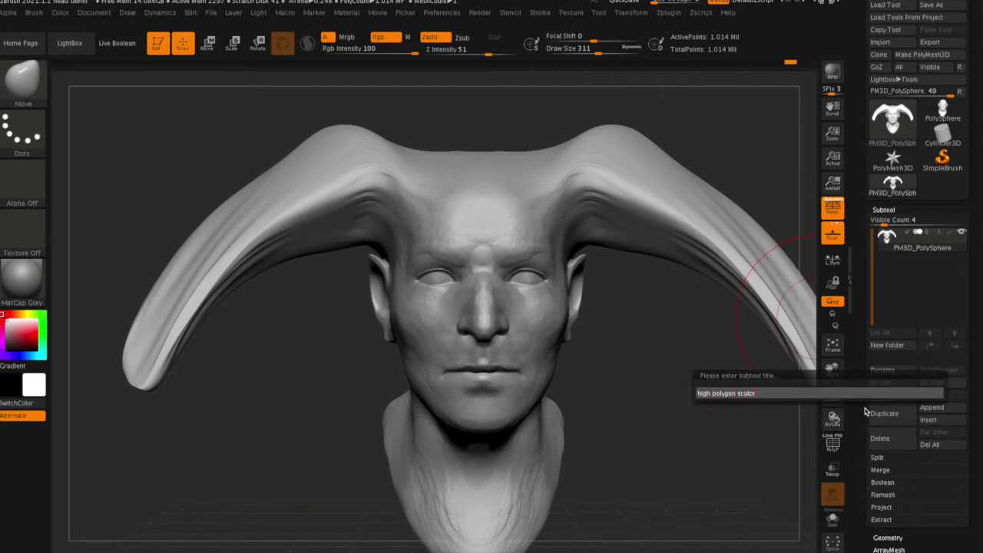
pyautogui.write('high polygon sculpt')
pyautogui.press('Return')
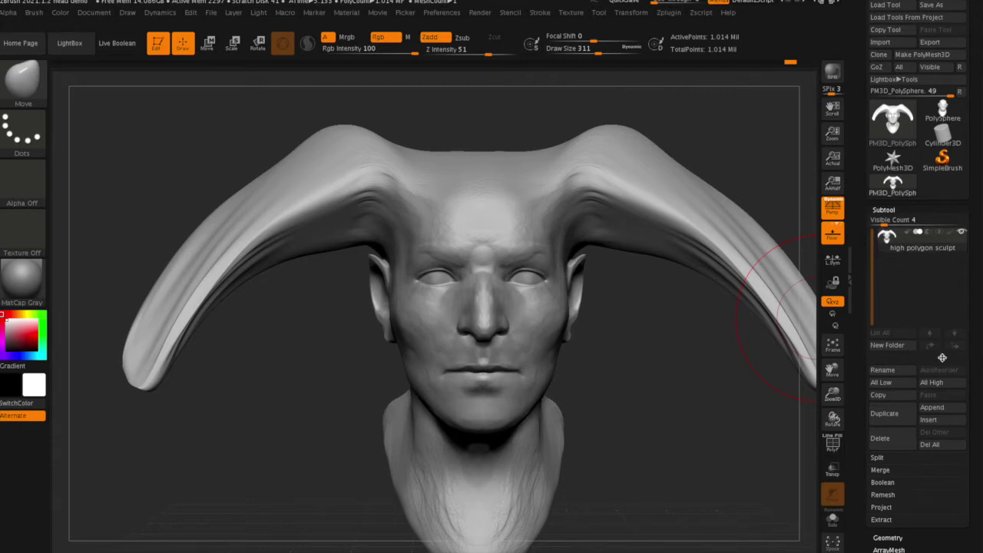
# Step: Duplicate the high polygon sculpt subtool and rename the copy "low polygon sculpt"
pyautogui.click(898, 415)
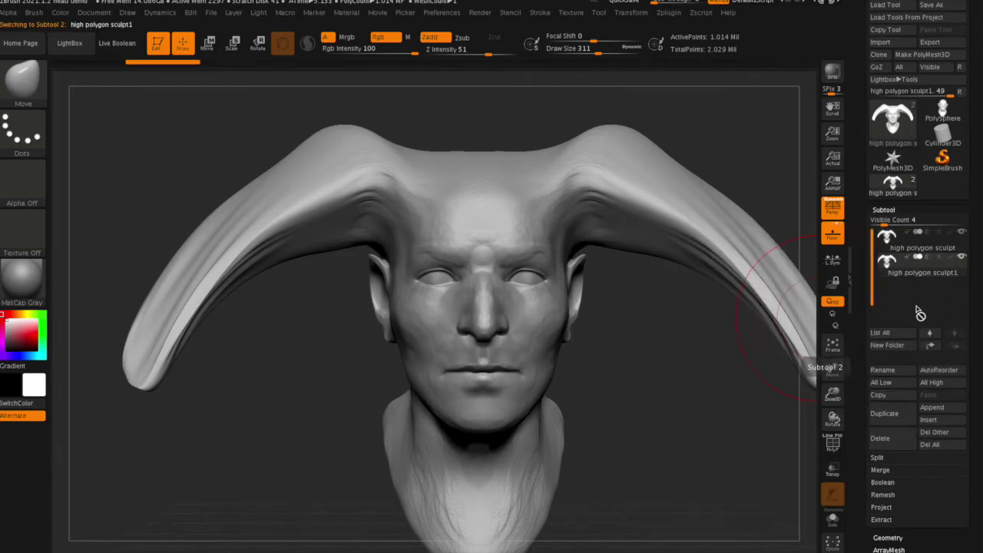
pyautogui.click(890, 371)
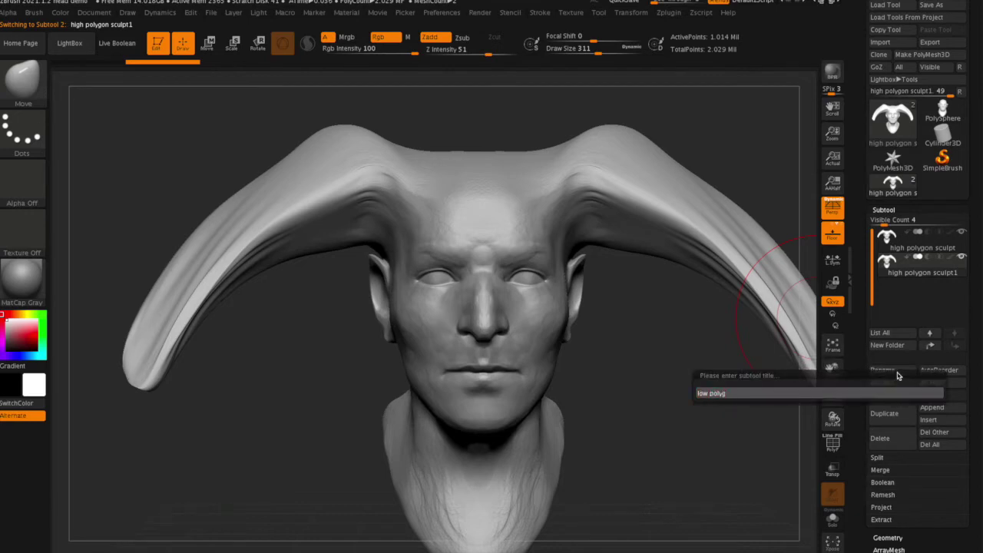
pyautogui.write('low polygon sculpt')
pyautogui.press('Return')
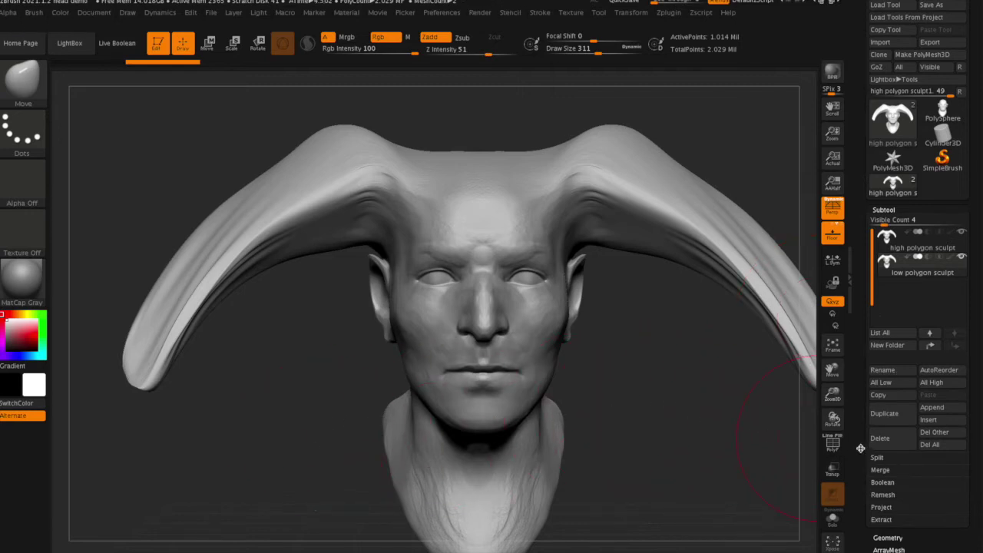
# Step: Convert the low polygon sculpt with DynaMesh at resolution 32, without freezing its subdivision levels
pyautogui.scroll(-5, 860, 448)
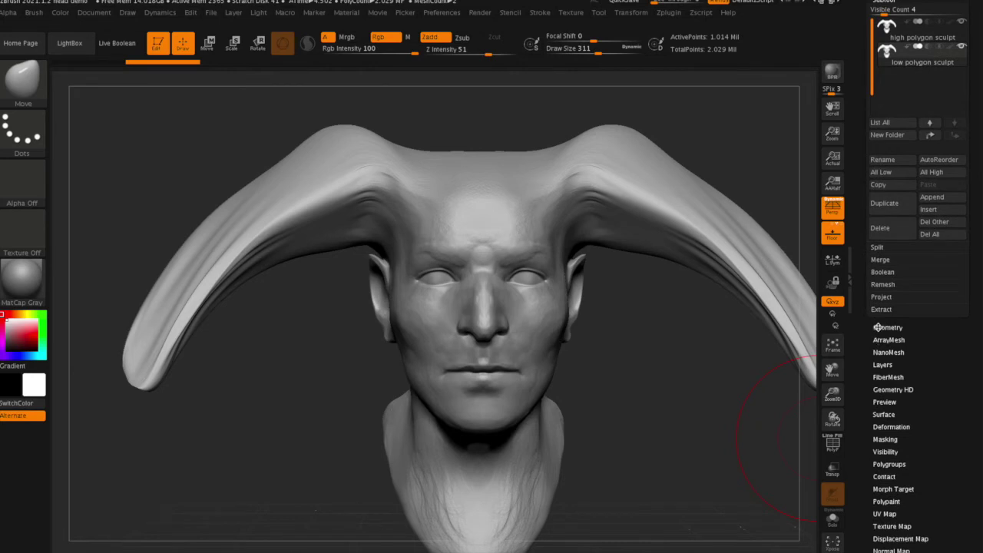
pyautogui.click(876, 327)
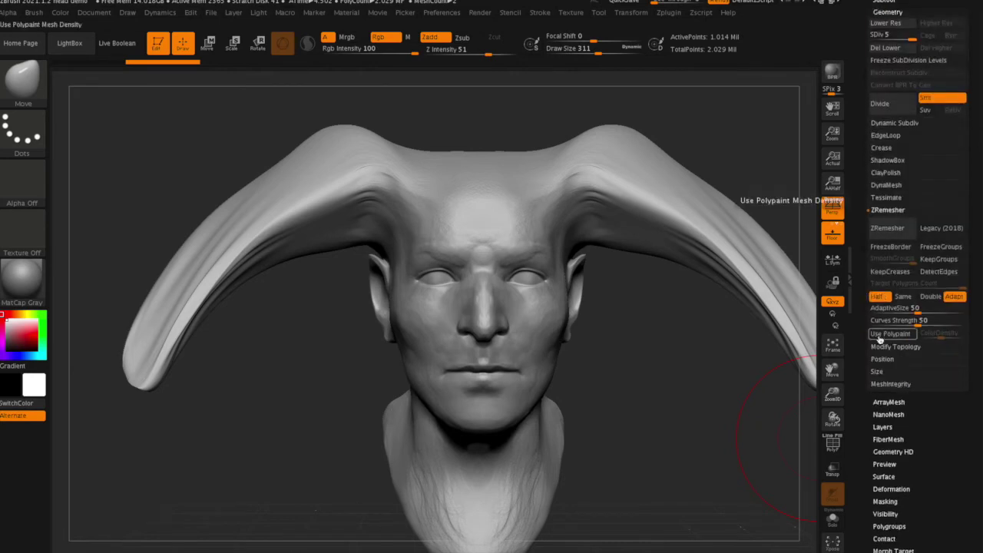
pyautogui.click(884, 185)
pyautogui.click(894, 221)
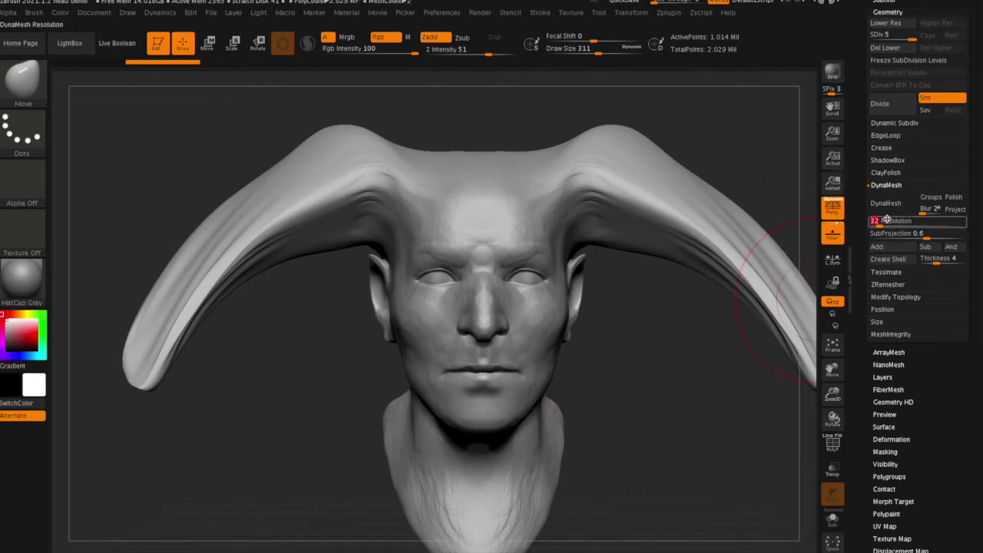
pyautogui.click(885, 200)
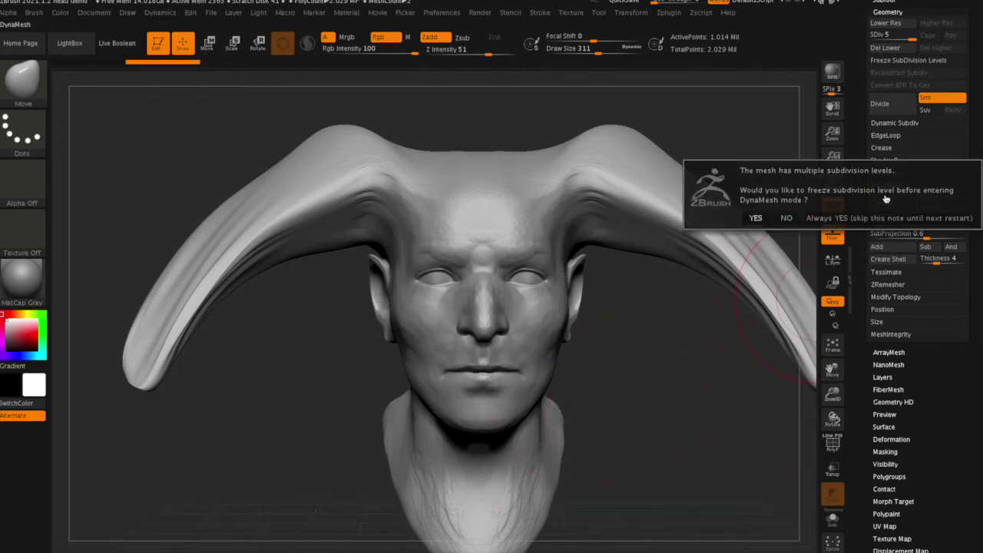
pyautogui.click(786, 218)
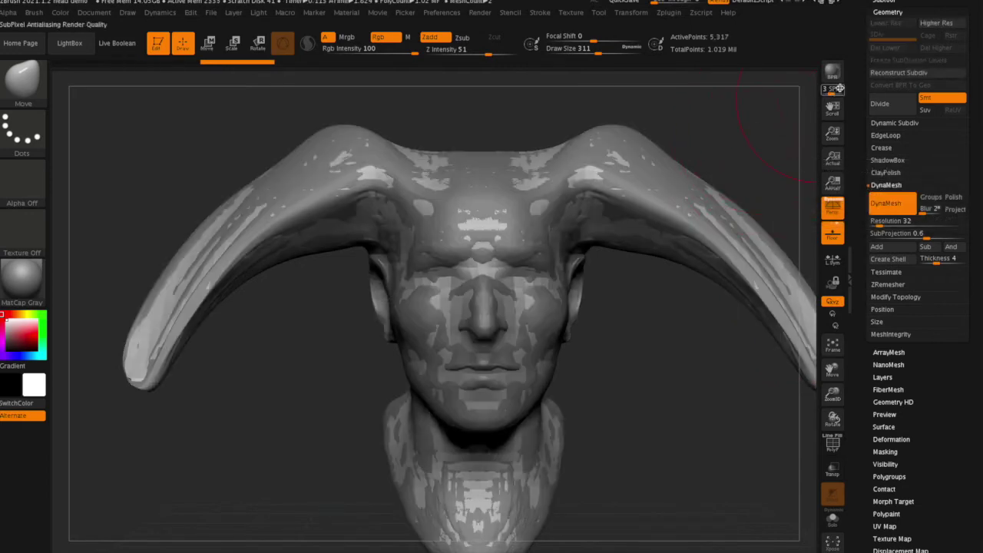
# Step: Toggle the high polygon sculpt's visibility to compare it with the low polygon sculpt
pyautogui.scroll(5, 873, 198)
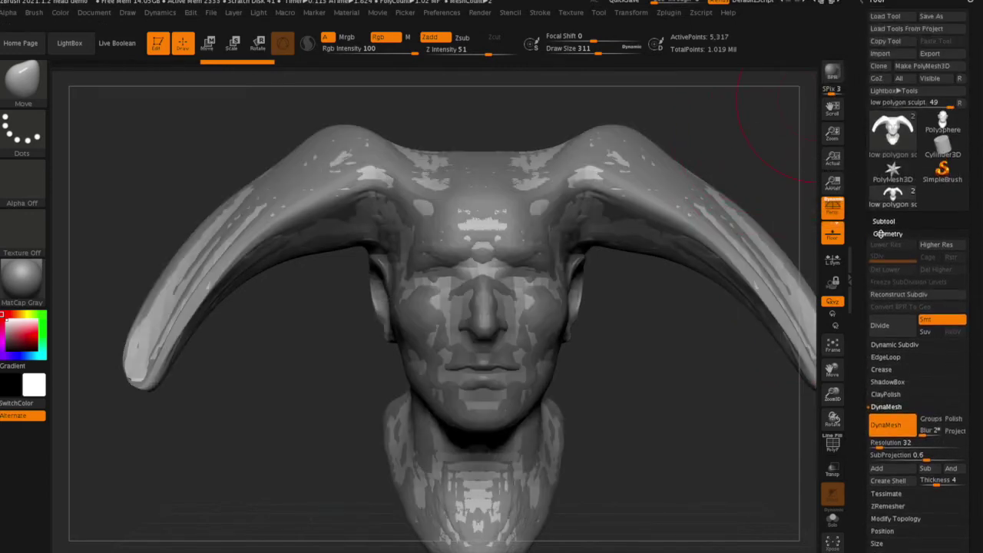
pyautogui.click(883, 233)
pyautogui.click(883, 220)
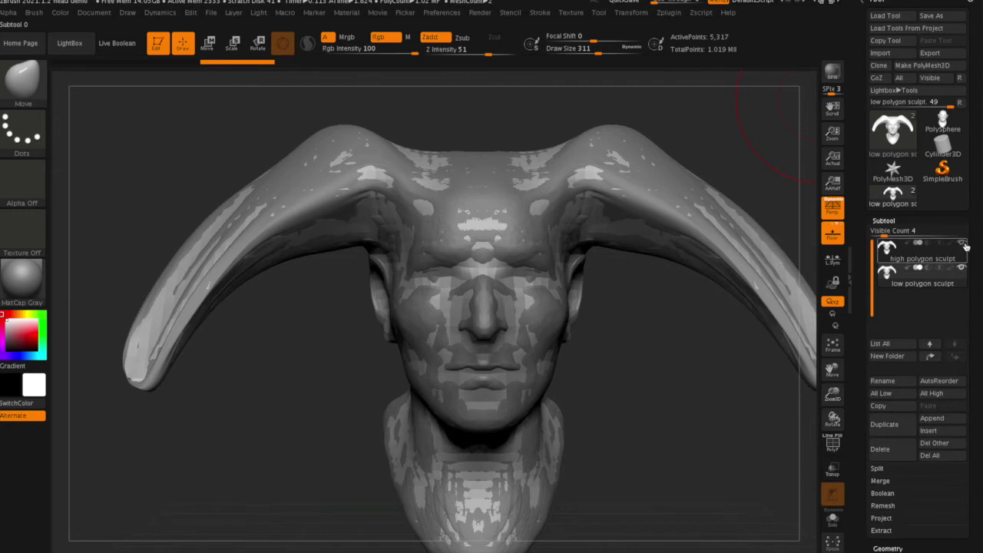
pyautogui.click(960, 244)
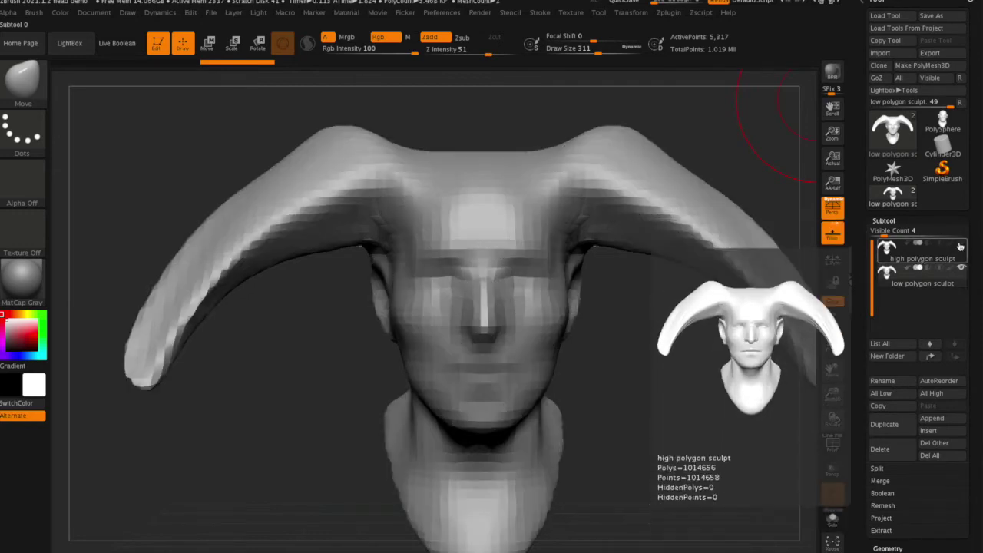
pyautogui.click(959, 244)
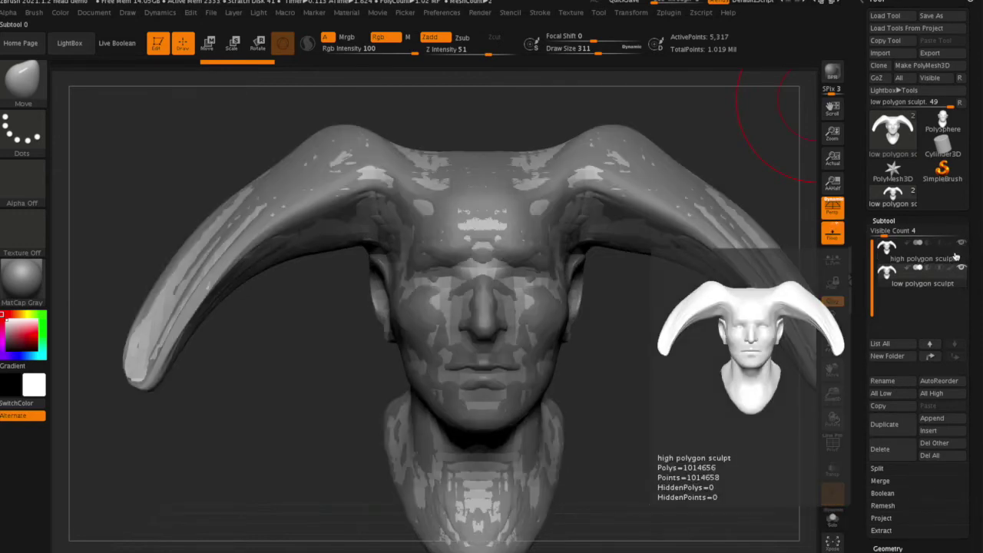
# Step: Try to move the low polygon sculpt sideways beside the high polygon sculpt and undo the move
pyautogui.click(943, 283)
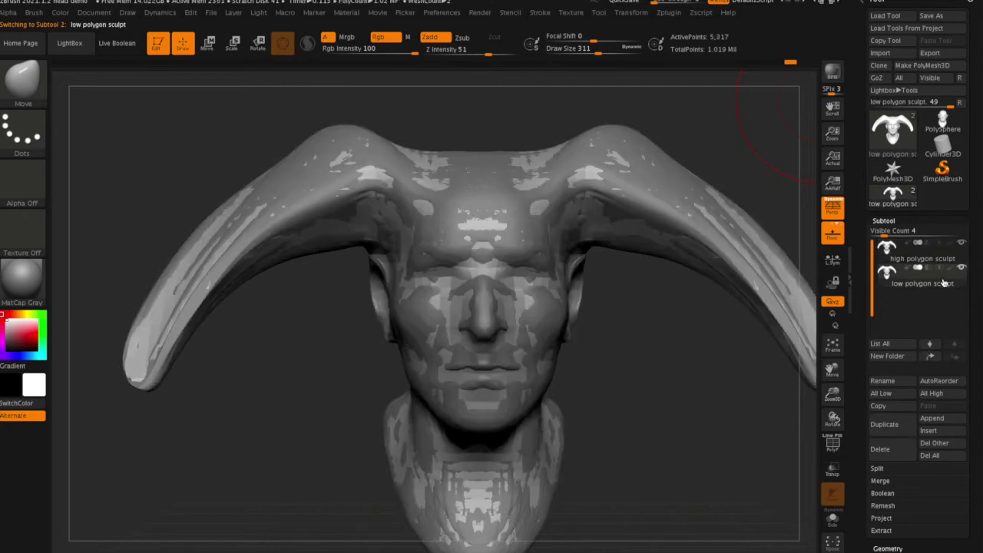
pyautogui.press('w')
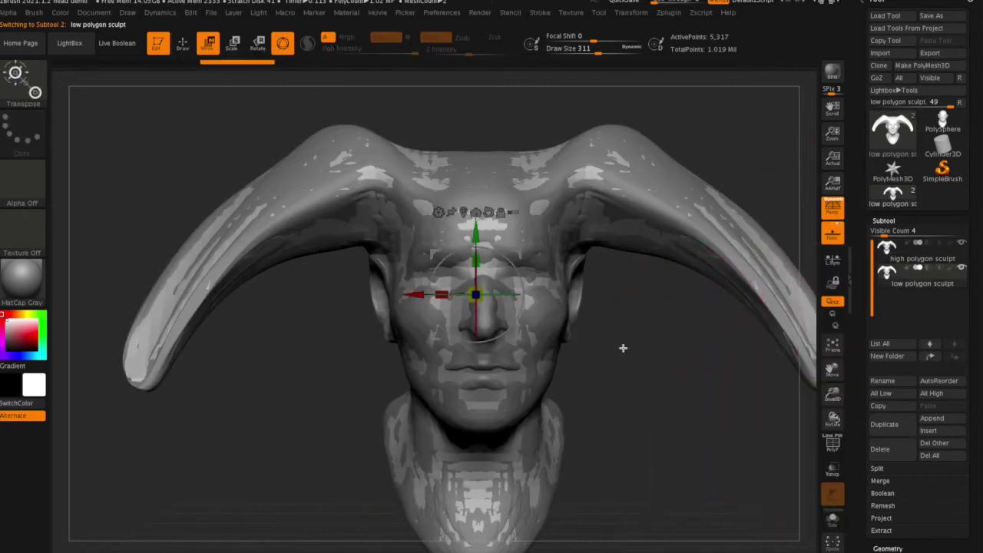
pyautogui.moveTo(411, 298)
pyautogui.mouseDown()
pyautogui.moveTo(156, 295)
pyautogui.moveTo(398, 295)
pyautogui.moveTo(584, 327)
pyautogui.moveTo(629, 318)
pyautogui.mouseUp()
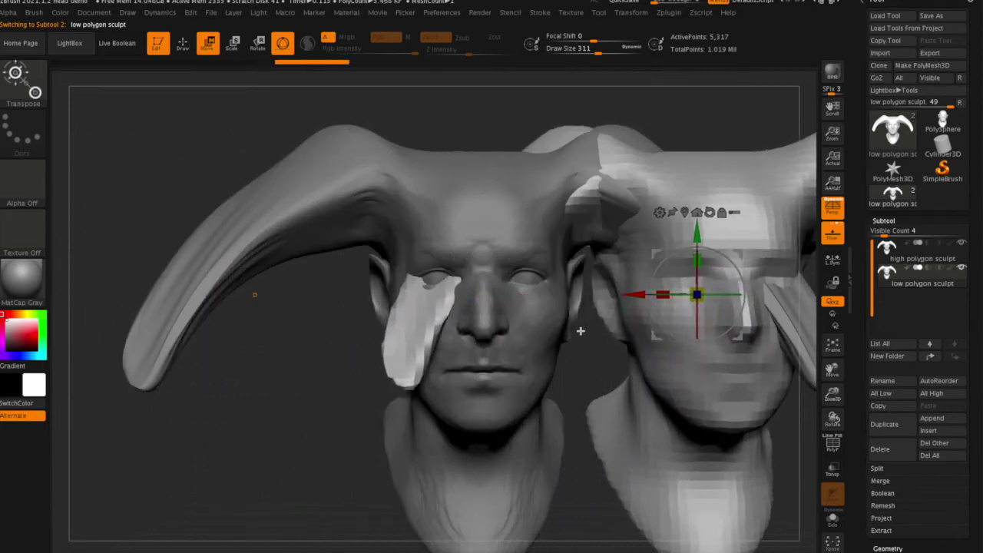
pyautogui.hotkey('ctrl', 'z')
# Step: Hide the high polygon sculpt and return to a front view of the low polygon sculpt in Draw mode
pyautogui.moveTo(598, 346); pyautogui.dragTo(642, 334)
pyautogui.click(961, 243)
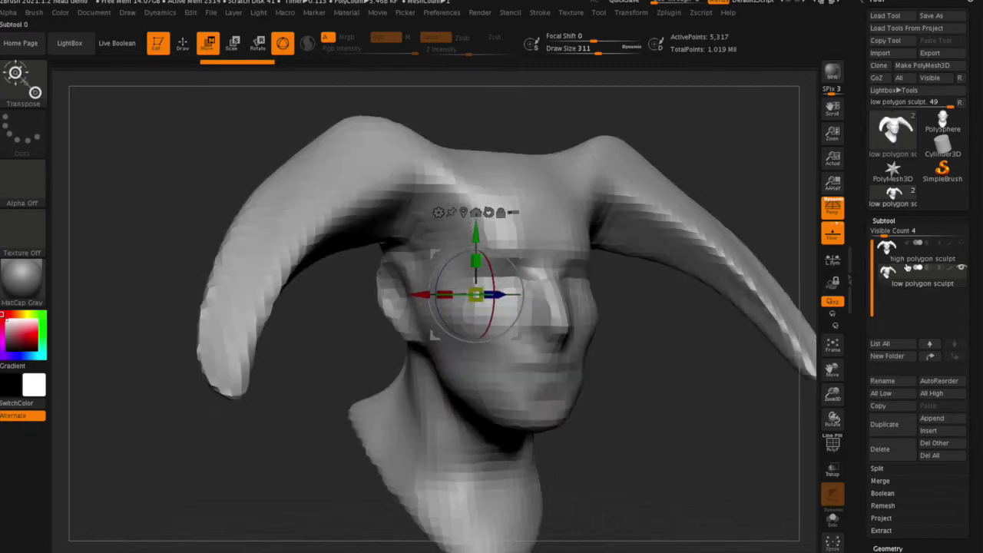
pyautogui.keyDown('shift'); pyautogui.moveTo(658, 380); pyautogui.dragTo(647, 379); pyautogui.keyUp('shift')
pyautogui.press('q')
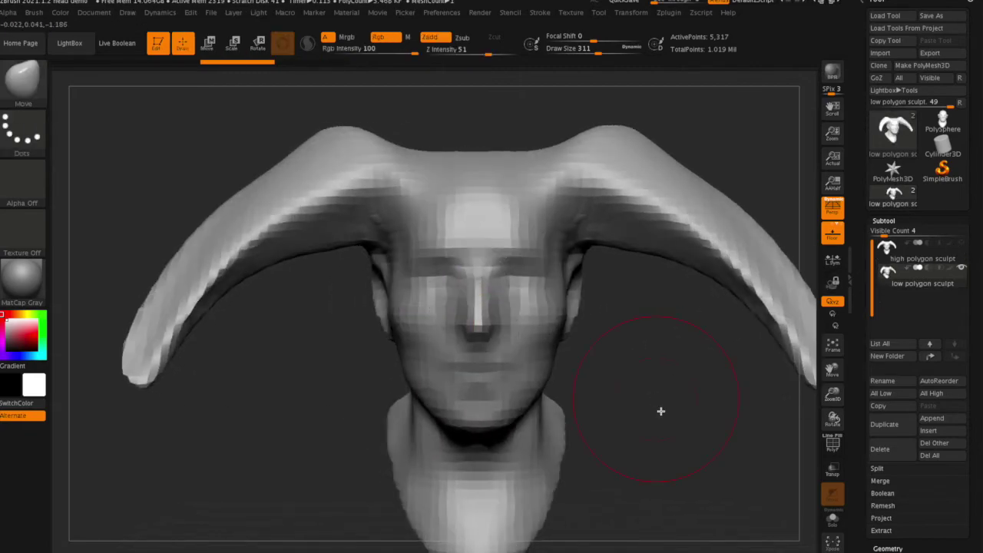
# Step: Subdivide the low polygon sculpt four times
pyautogui.press('ctrl')
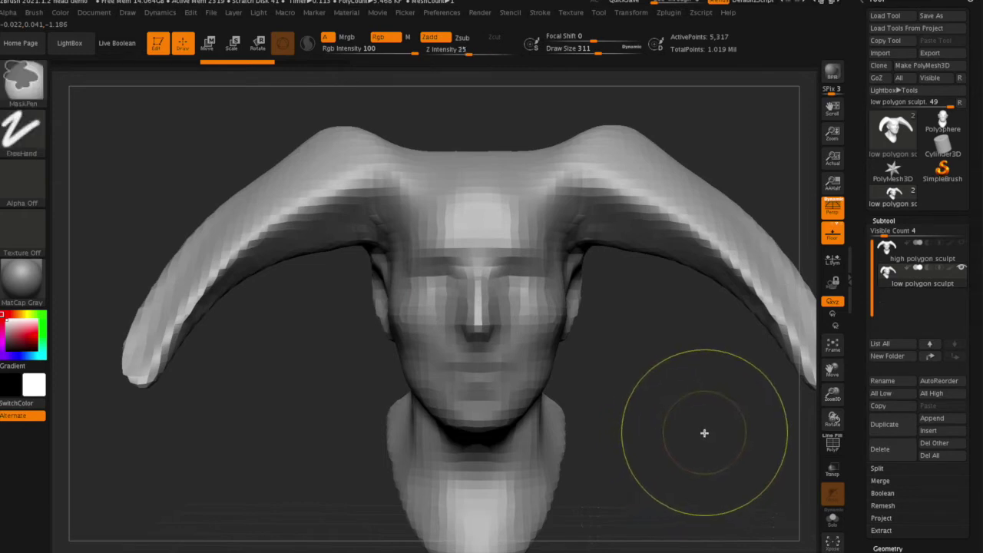
pyautogui.hotkey('ctrl', 'd')
pyautogui.hotkey('ctrl', 'd')
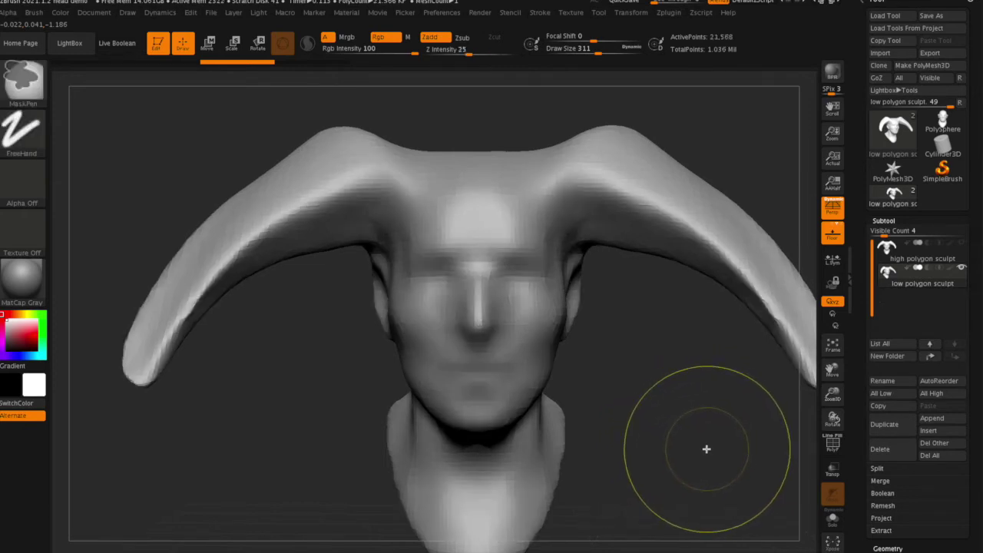
pyautogui.hotkey('ctrl', 'd')
pyautogui.hotkey('ctrl', 'd')
pyautogui.moveTo(695, 451); pyautogui.dragTo(700, 446)
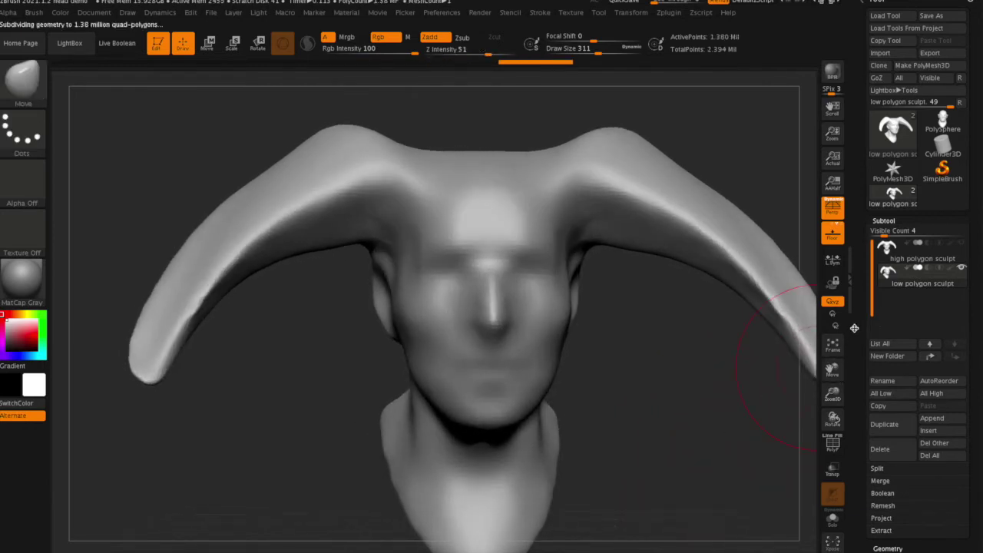
# Step: Show the high polygon sculpt and project its detail onto the low polygon sculpt with ProjectAll at a distance of 1
pyautogui.click(960, 242)
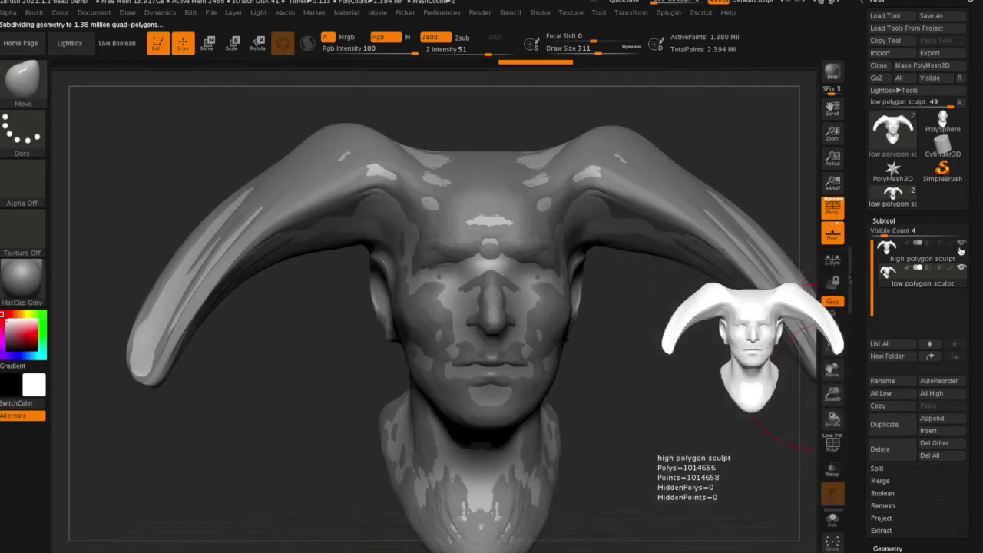
pyautogui.scroll(-3, 859, 462)
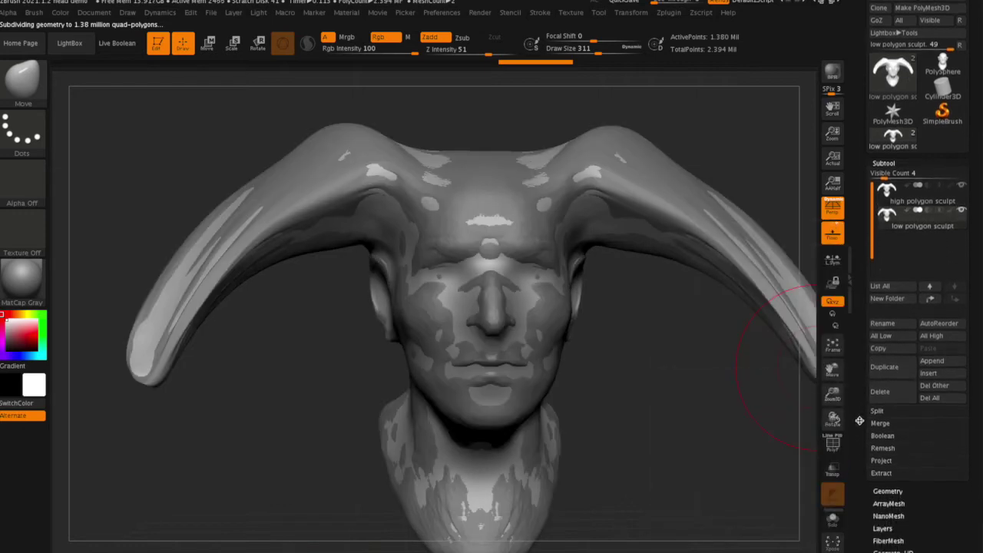
pyautogui.click(880, 434)
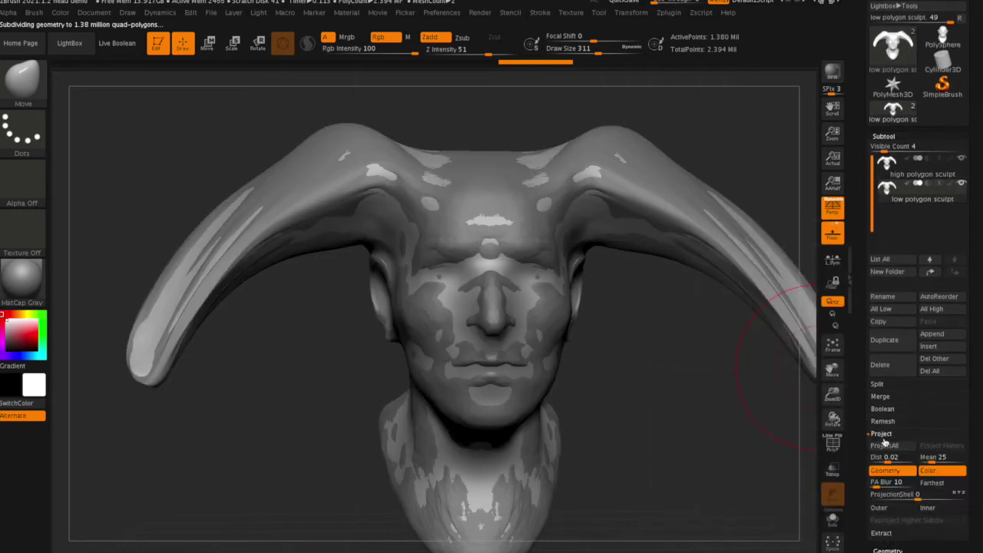
pyautogui.click(886, 457)
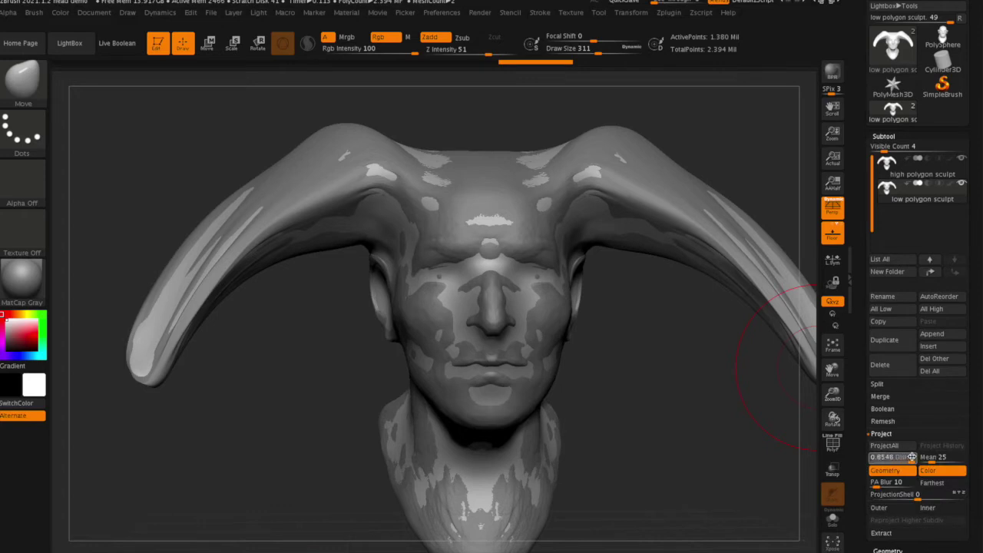
pyautogui.write('1')
pyautogui.press('Return')
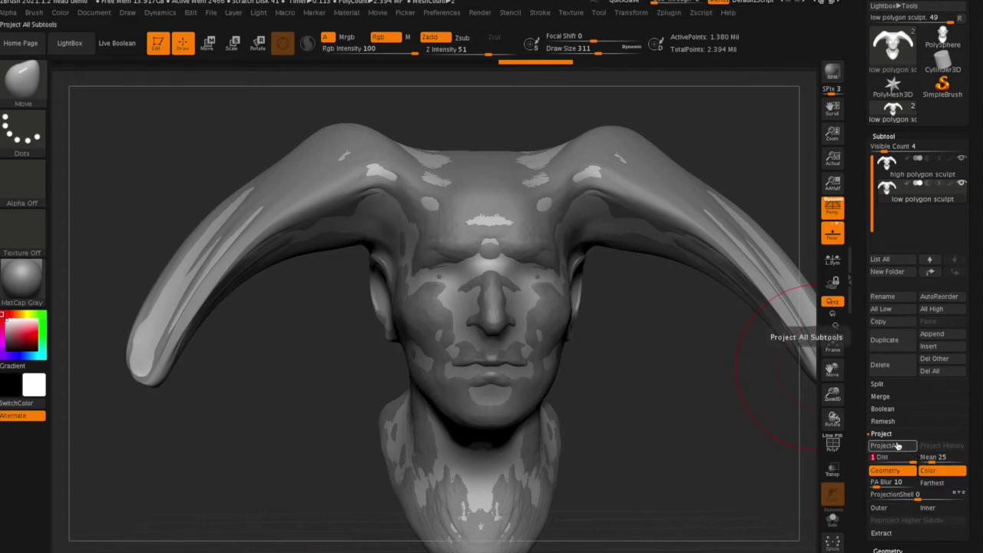
pyautogui.click(895, 447)
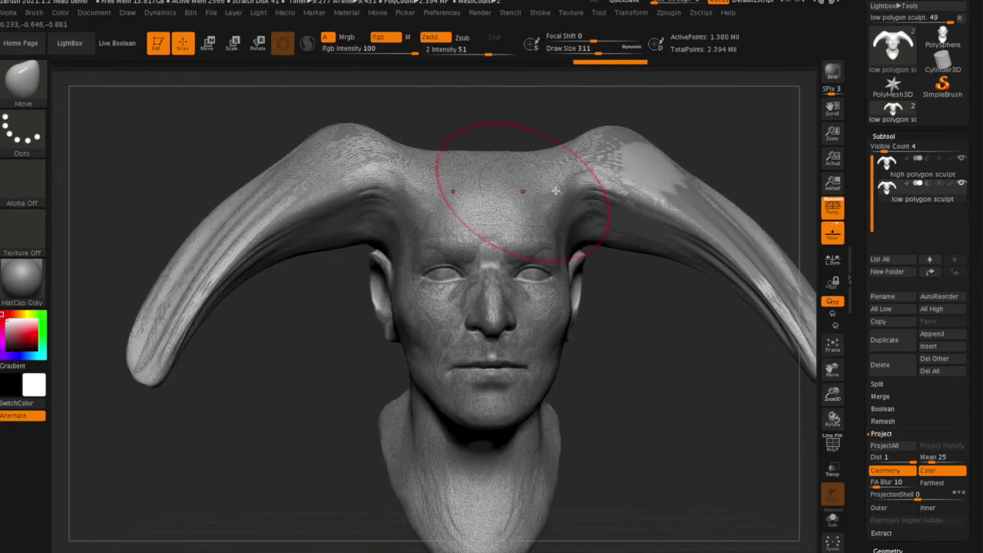
# Step: Hide the high polygon sculpt and lower the low polygon sculpt to its lowest subdivision level
pyautogui.click(960, 159)
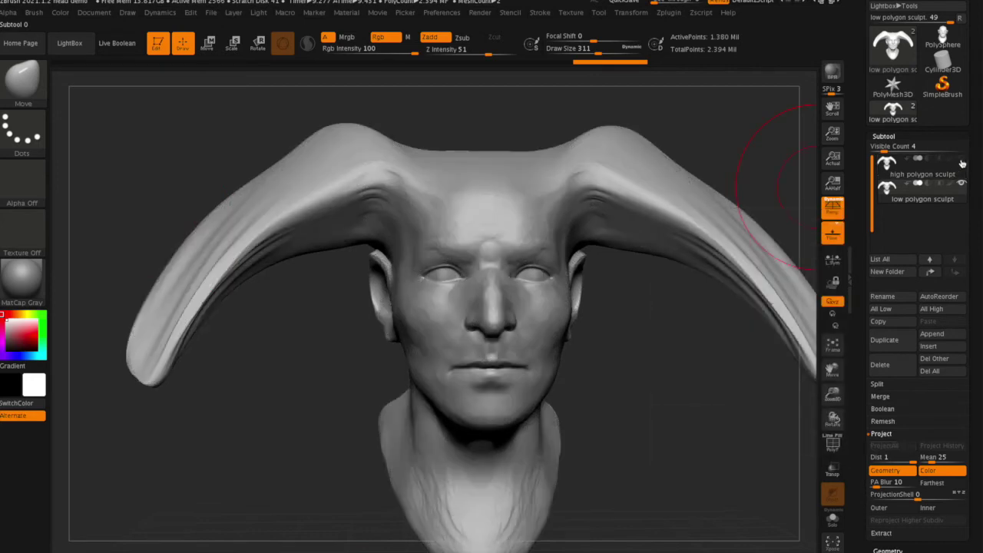
pyautogui.moveTo(328, 444); pyautogui.dragTo(310, 455)
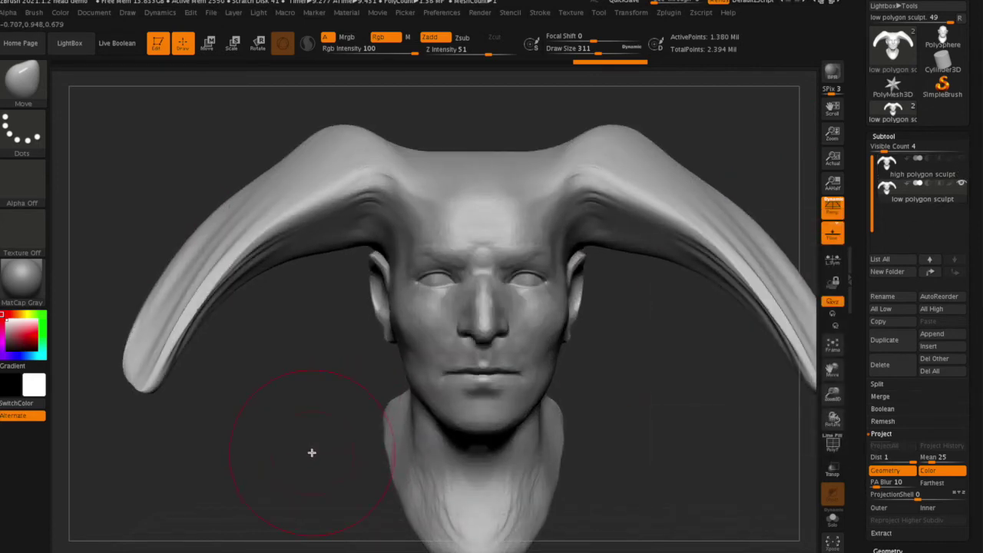
pyautogui.press('shift')
pyautogui.hotkey('shift', 'd')
pyautogui.hotkey('shift', 'd')
pyautogui.hotkey('shift', 'd')
pyautogui.hotkey('shift', 'd')
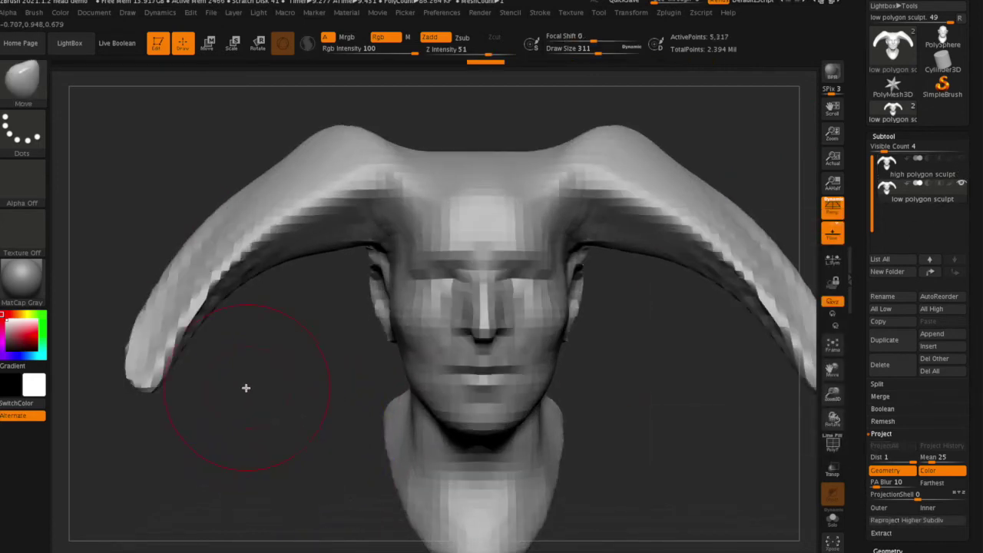
# Step: Step the low polygon sculpt up and down its subdivision levels to examine the projected detail on the face, horns and back
pyautogui.moveTo(245, 388); pyautogui.dragTo(234, 306)
pyautogui.moveTo(245, 348); pyautogui.dragTo(272, 371)
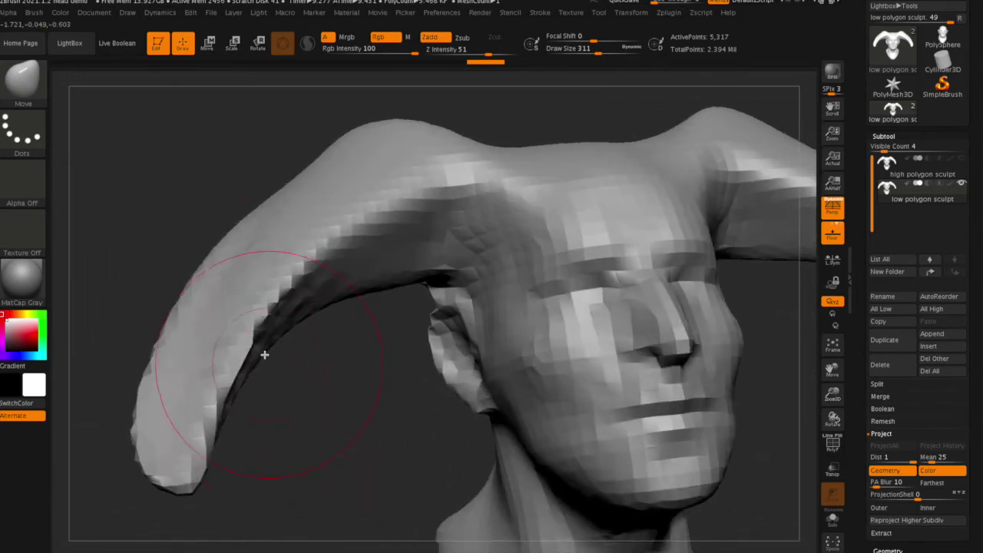
pyautogui.press('shift')
pyautogui.press('d')
pyautogui.press('d')
pyautogui.press('d')
pyautogui.press('d')
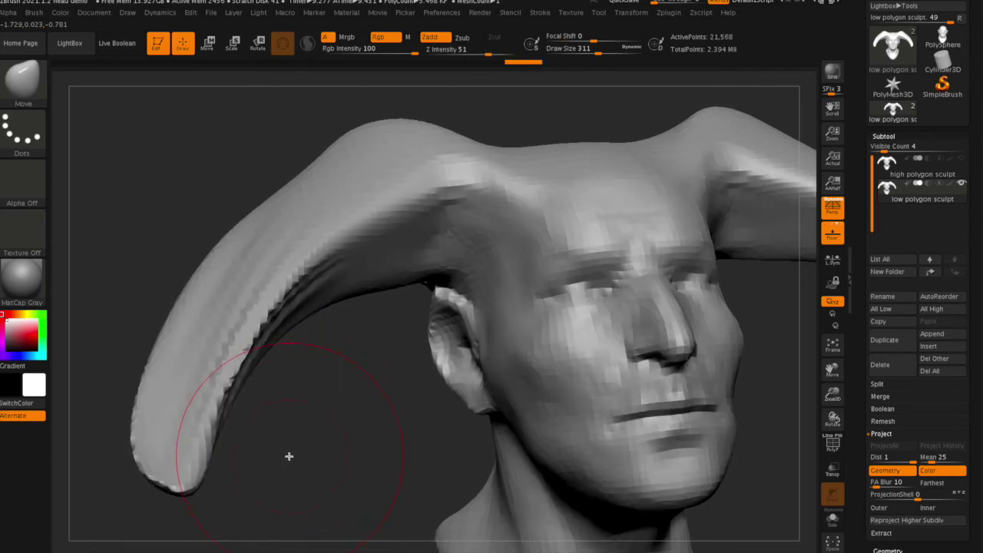
pyautogui.hotkey('shift', 'd')
pyautogui.hotkey('shift', 'd')
pyautogui.hotkey('shift', 'd')
pyautogui.hotkey('shift', 'd')
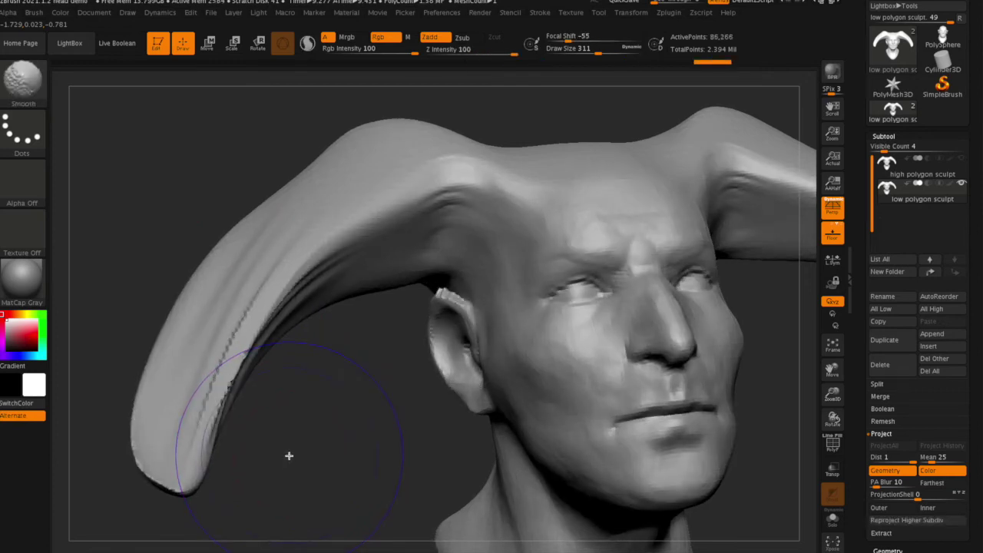
pyautogui.moveTo(287, 454)
pyautogui.mouseDown()
pyautogui.moveTo(226, 377)
pyautogui.moveTo(300, 359)
pyautogui.mouseUp()
pyautogui.press('d')
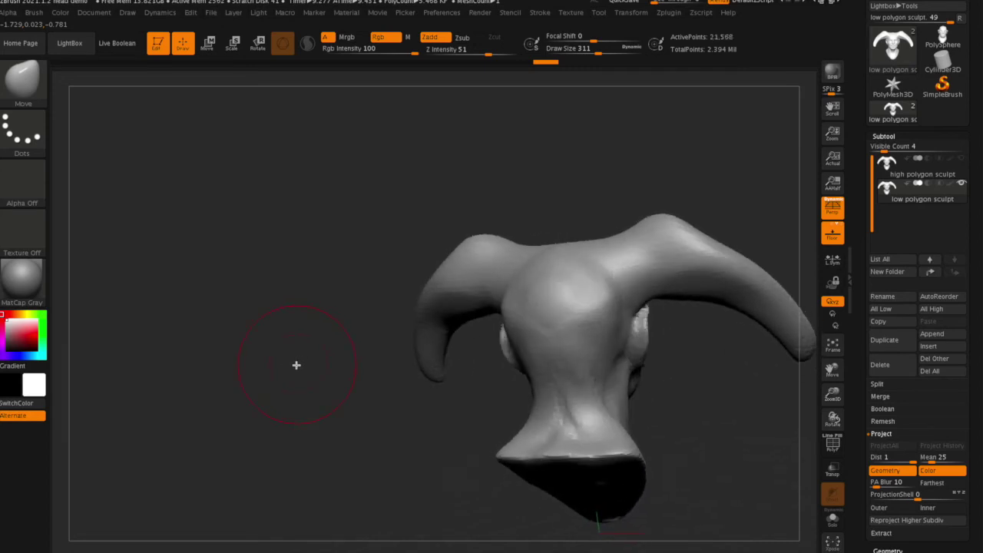
pyautogui.press('shift')
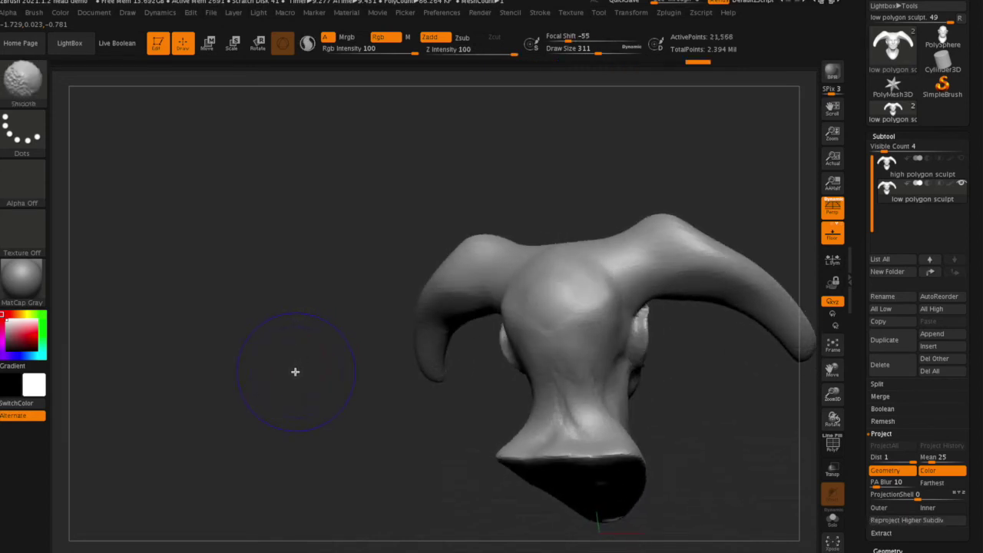
pyautogui.hotkey('shift', 'd')
pyautogui.moveTo(318, 410); pyautogui.dragTo(344, 406)
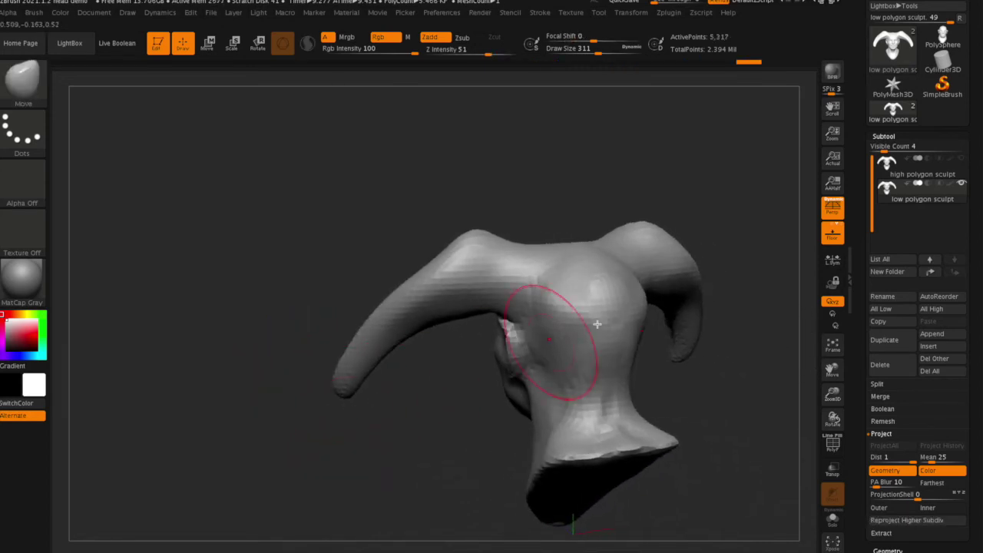
# Step: Select the high polygon sculpt and step down and up through its subdivision levels to compare its detail
pyautogui.click(959, 167)
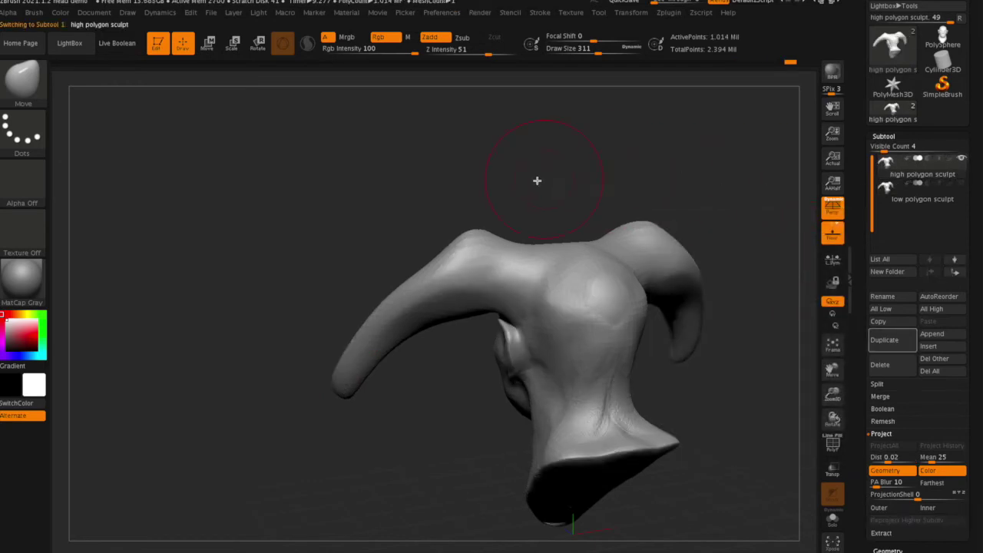
pyautogui.hotkey('shift', 'd')
pyautogui.hotkey('shift', 'd')
pyautogui.hotkey('shift', 'd')
pyautogui.moveTo(490, 198); pyautogui.dragTo(580, 184)
pyautogui.press('d')
pyautogui.press('d')
pyautogui.press('d')
pyautogui.press('d')
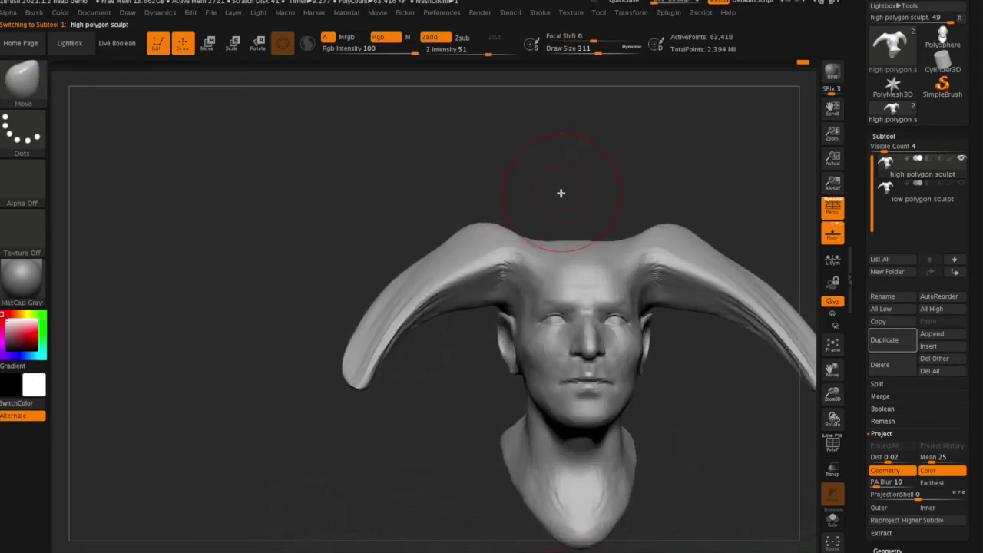
pyautogui.press('f')
pyautogui.hotkey('shift', 'd')
pyautogui.hotkey('shift', 'd')
pyautogui.hotkey('shift', 'd')
pyautogui.hotkey('shift', 'd')
pyautogui.press('d')
pyautogui.press('d')
pyautogui.press('d')
pyautogui.press('d')
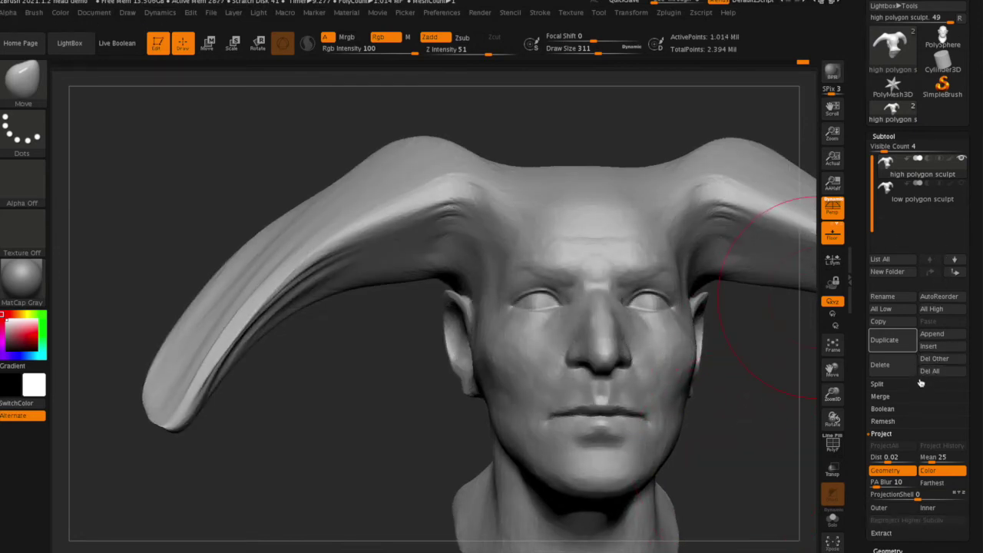
# Step: Delete the high polygon sculpt subtool, keeping only the low polygon sculpt
pyautogui.click(897, 366)
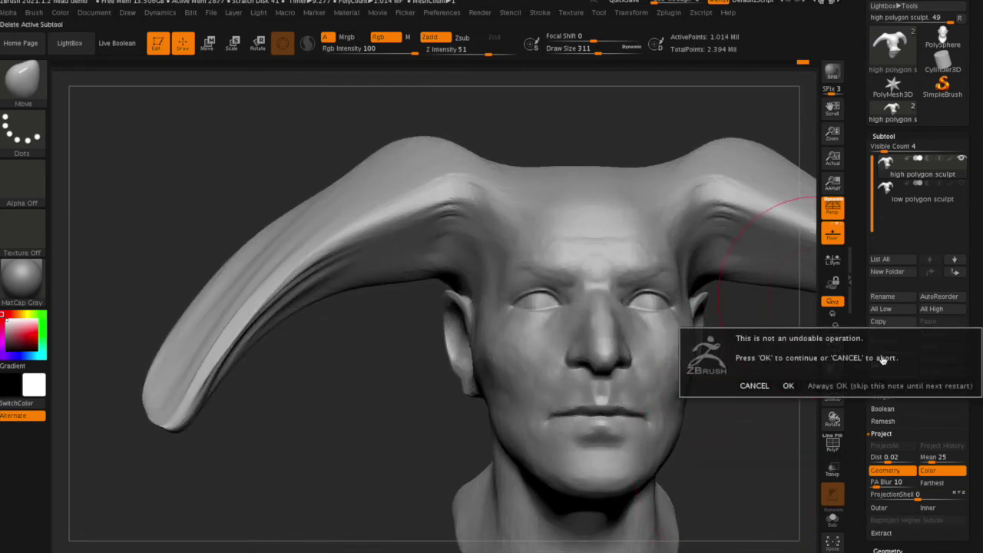
pyautogui.click(791, 386)
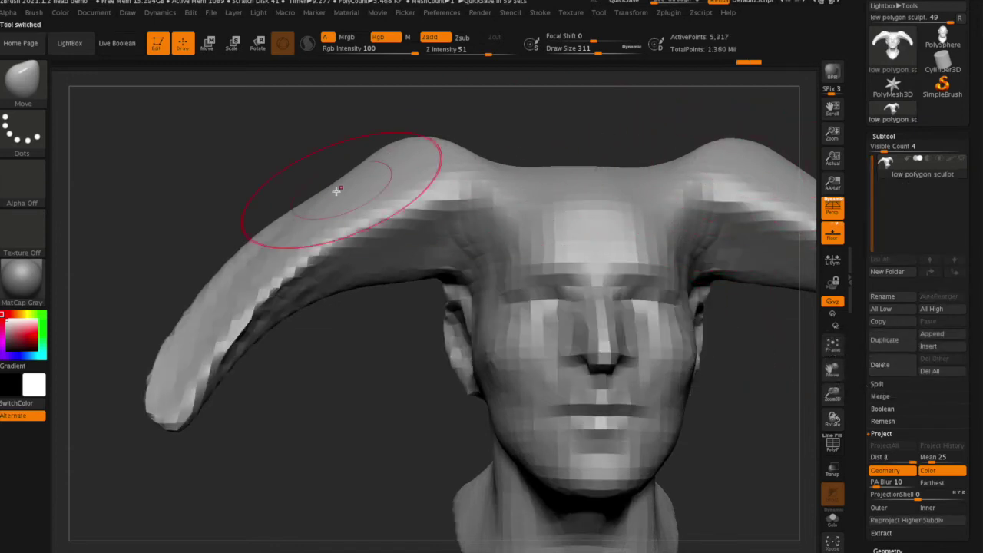
pyautogui.moveTo(136, 205); pyautogui.dragTo(160, 208)
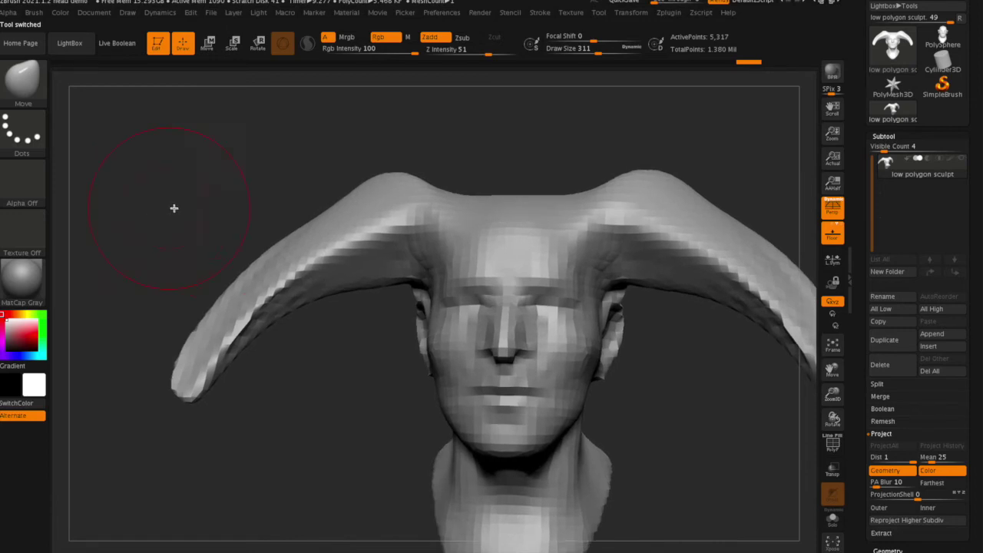
# Step: Unwrap the UVs of all visible subtools with UV Master, keeping Symmetry on
pyautogui.click(675, 15)
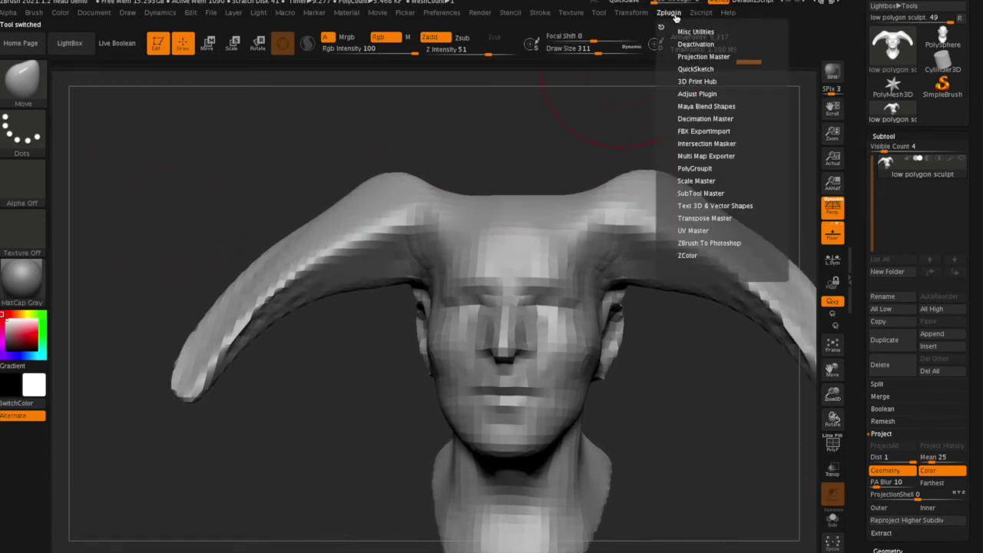
pyautogui.click(689, 230)
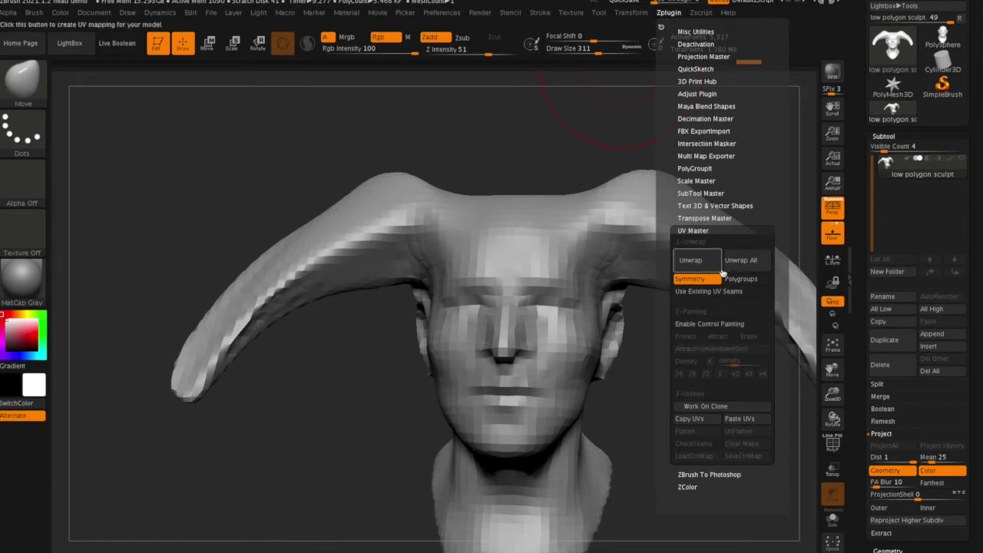
pyautogui.click(746, 264)
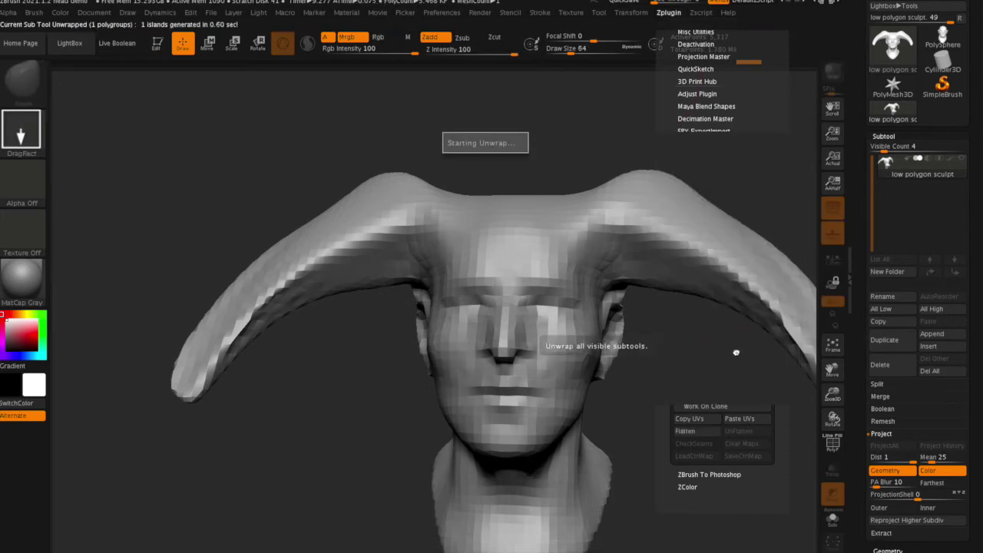
pyautogui.moveTo(727, 381)
pyautogui.mouseDown()
pyautogui.moveTo(621, 351)
pyautogui.moveTo(641, 366)
pyautogui.moveTo(671, 359)
pyautogui.mouseUp()
# Step: Create a normal map for the low polygon sculpt with Tangent, SmoothUV and SNormals on, and clone it as a texture
pyautogui.moveTo(859, 420); pyautogui.dragTo(872, 486)
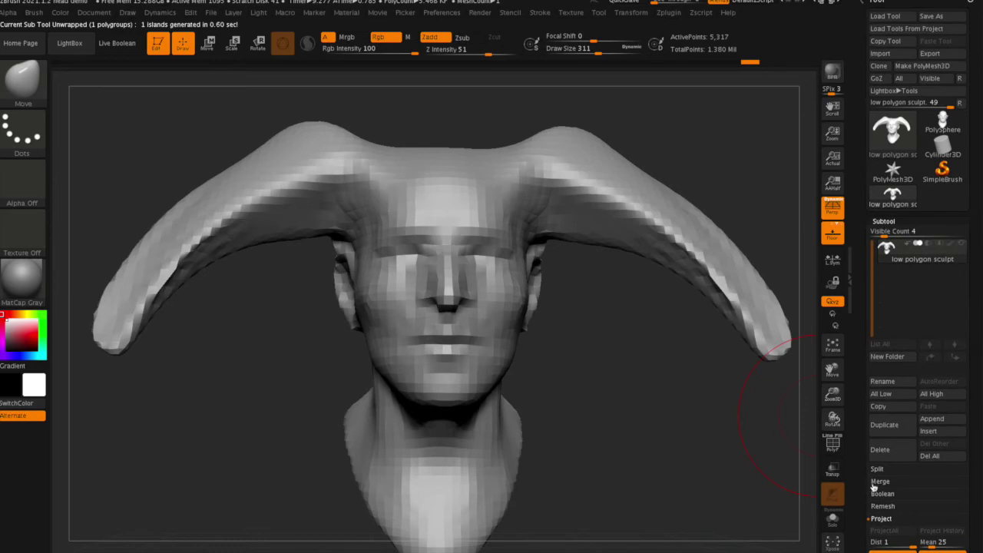
pyautogui.moveTo(858, 350); pyautogui.dragTo(853, 213)
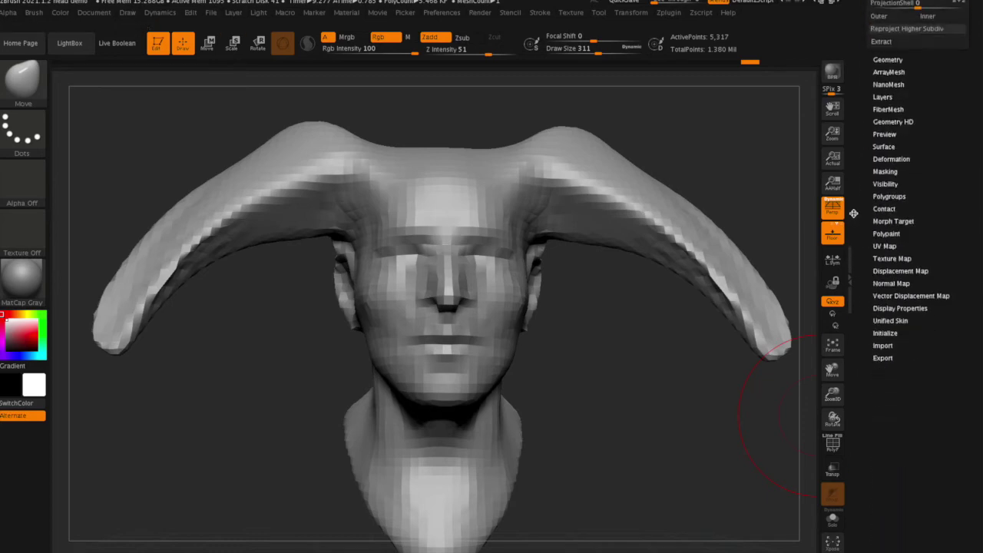
pyautogui.click(884, 284)
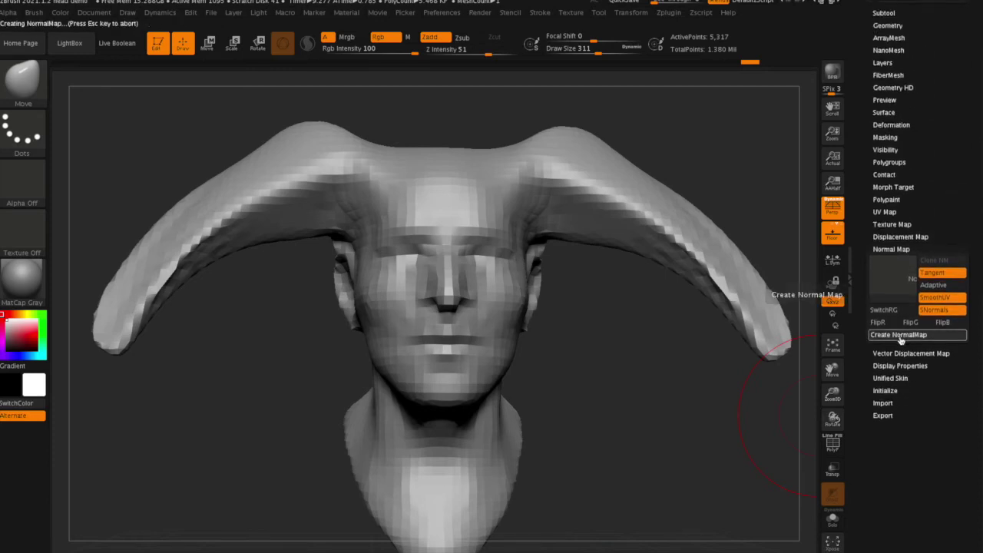
pyautogui.moveTo(891, 285)
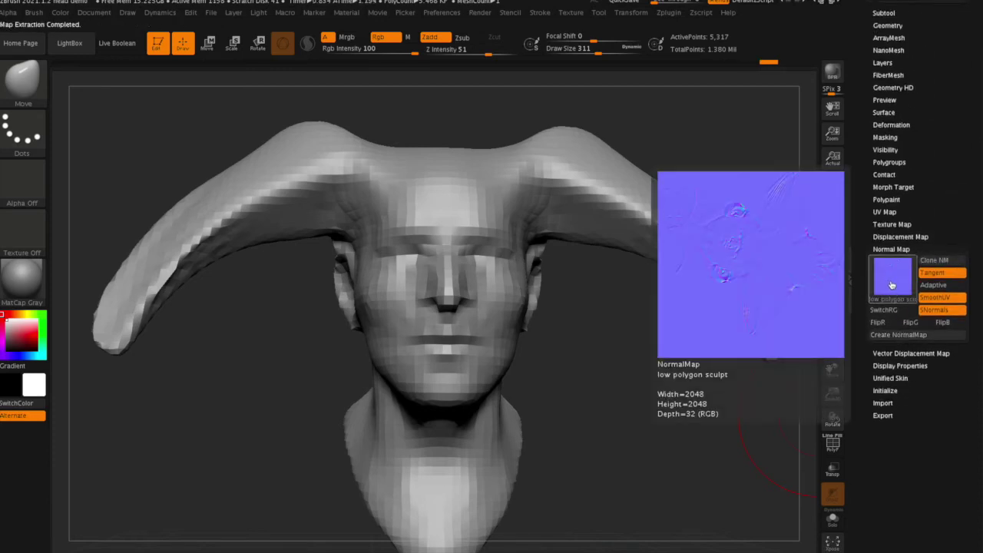
pyautogui.click(933, 261)
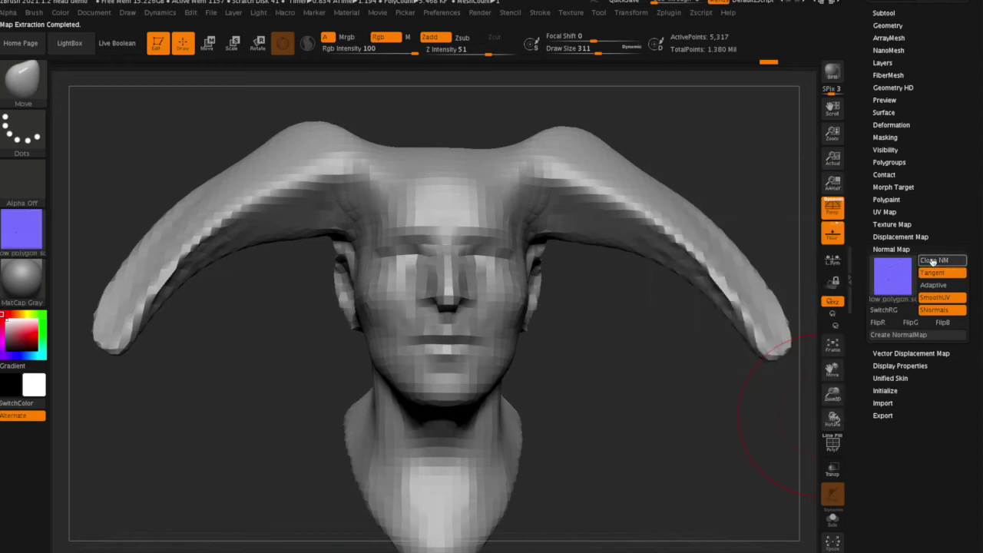
# Step: Flip the normal map texture vertically and start exporting it into a new folder named "demo" inside Downloads
pyautogui.click(572, 13)
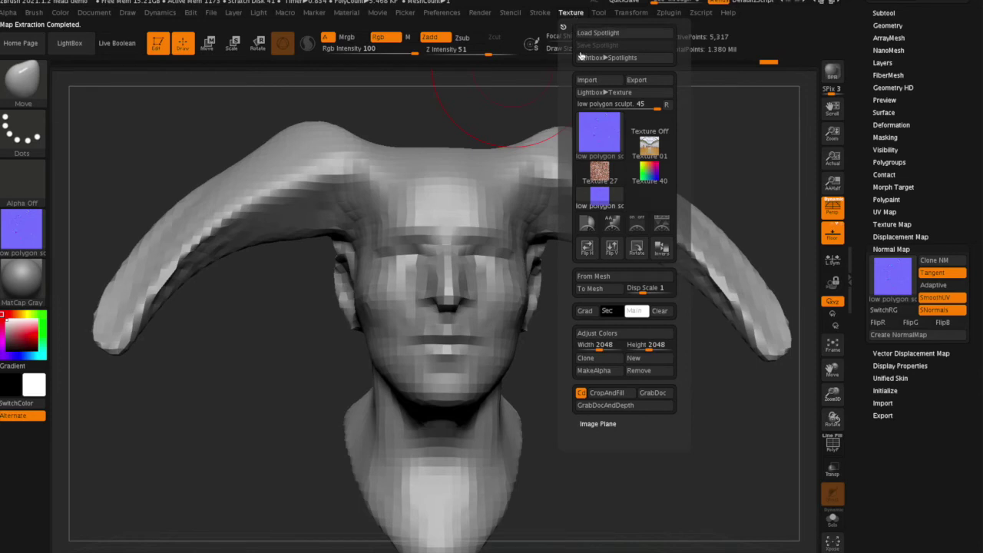
pyautogui.click(611, 247)
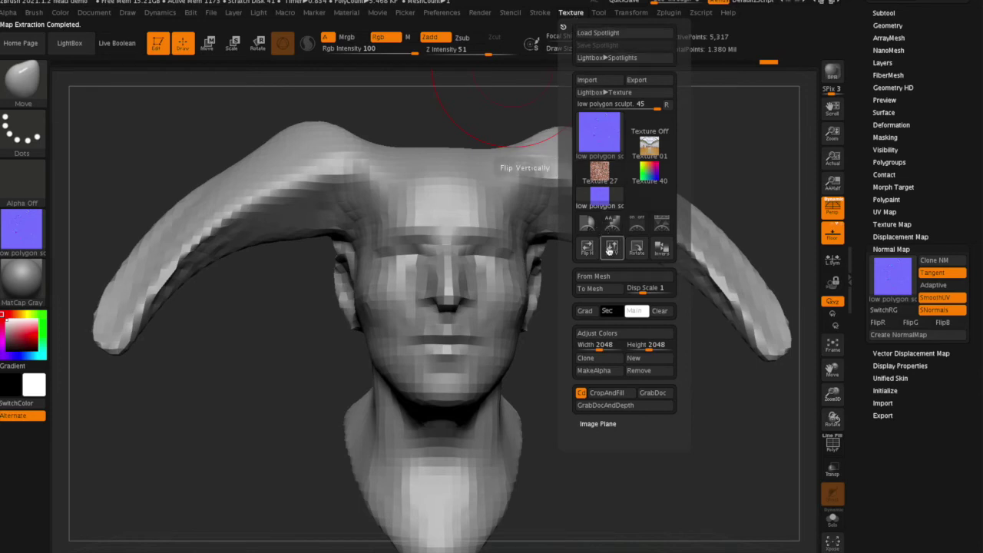
pyautogui.click(631, 80)
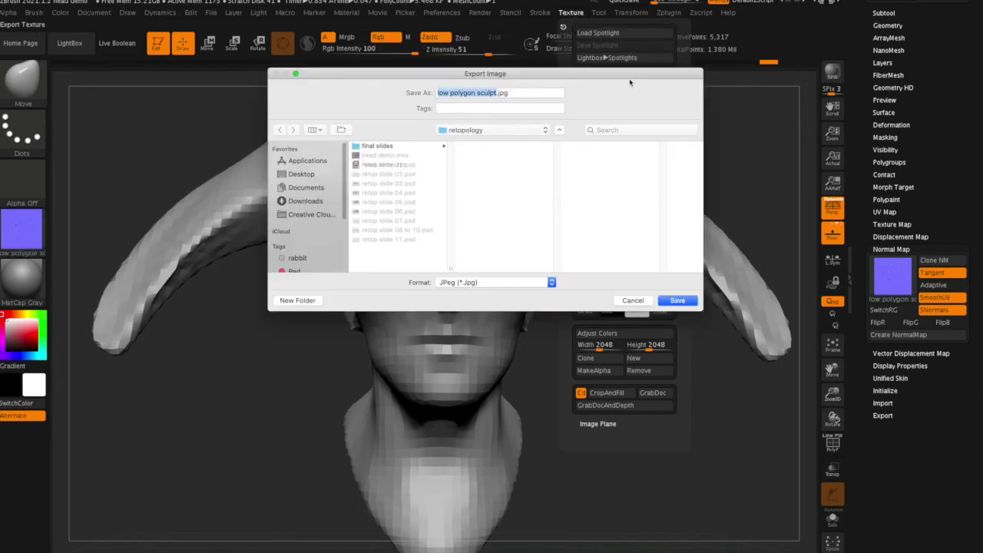
pyautogui.click(305, 202)
pyautogui.click(313, 302)
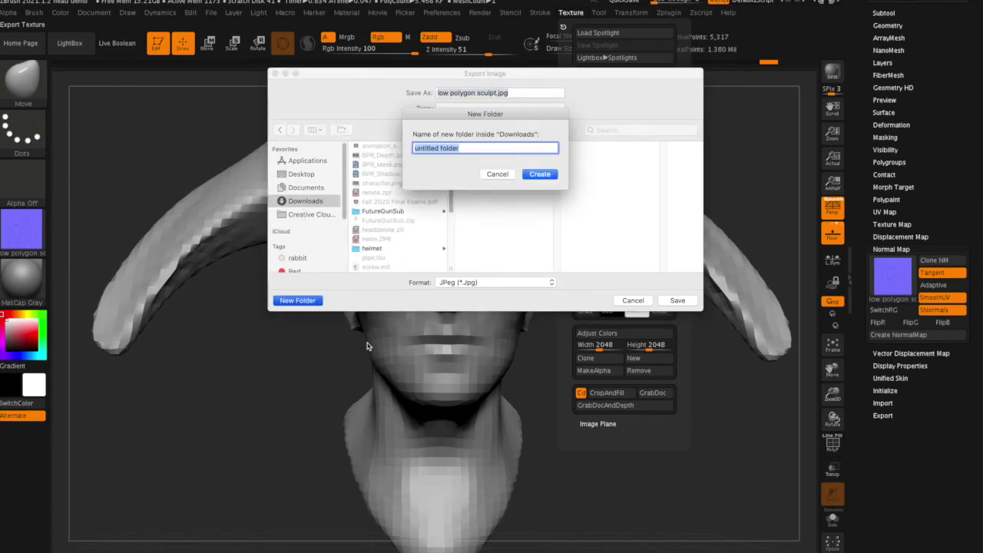
pyautogui.write('demo')
pyautogui.press('Return')
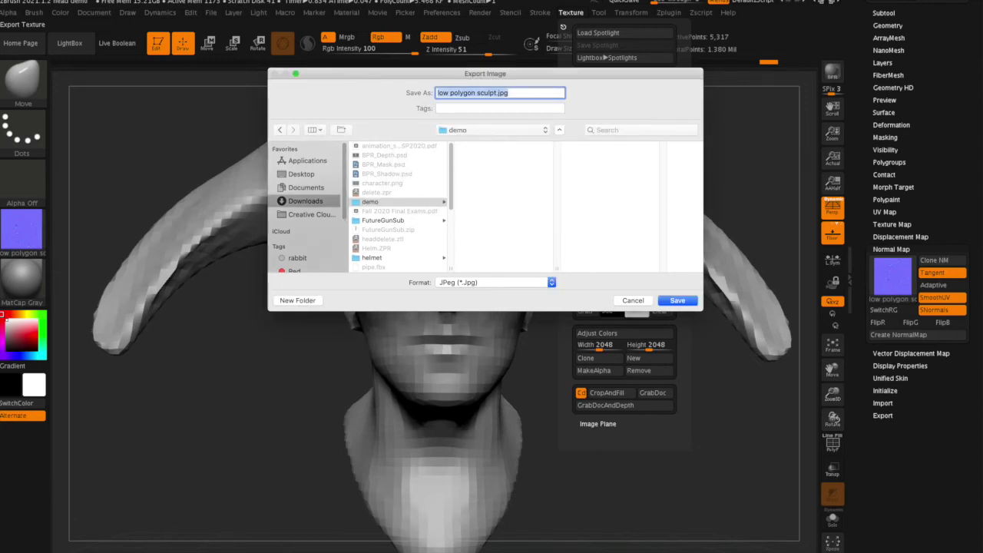
# Step: Save the normal map image in JPEG format as "head with horns" and accept the export options
pyautogui.write('head')
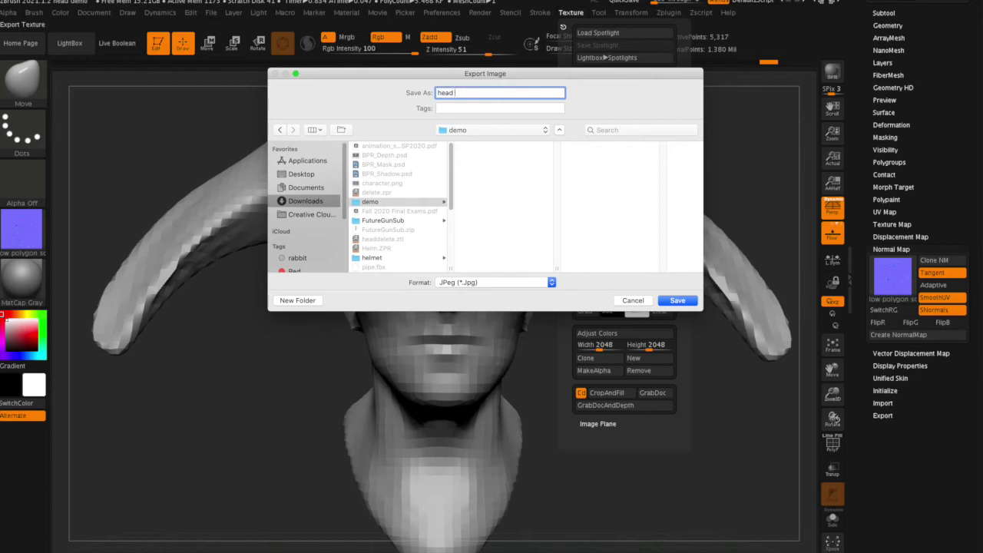
pyautogui.press('Return')
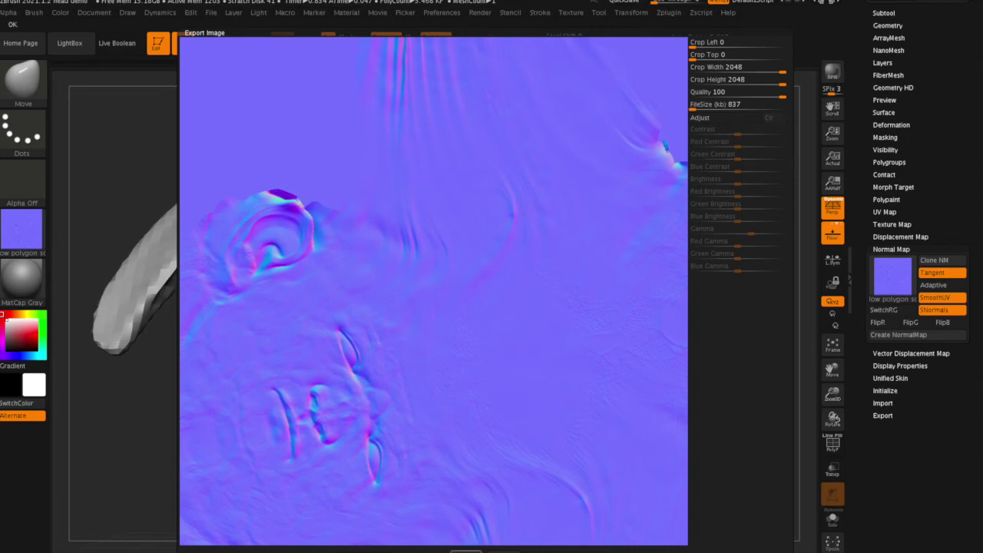
pyautogui.click(466, 551)
# Step: Export the low polygon sculpt mesh in OBJ format as "head with horns" into the demo folder
pyautogui.moveTo(862, 54); pyautogui.dragTo(854, 173)
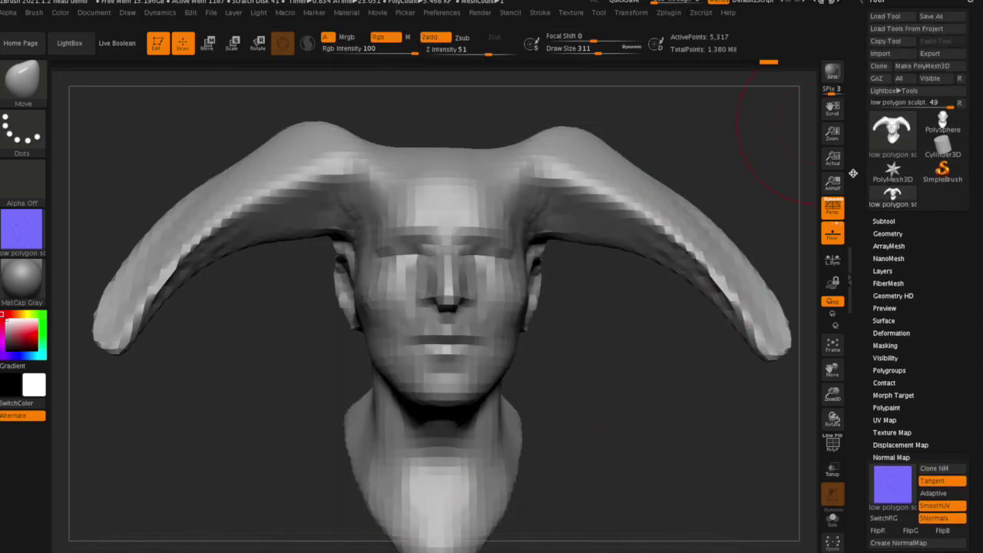
pyautogui.click(928, 53)
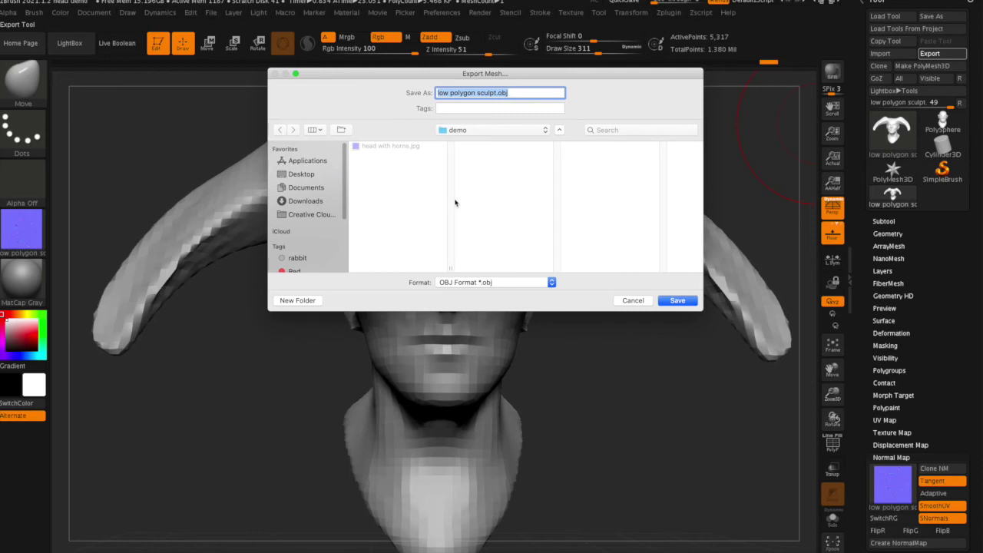
pyautogui.write('head with horns')
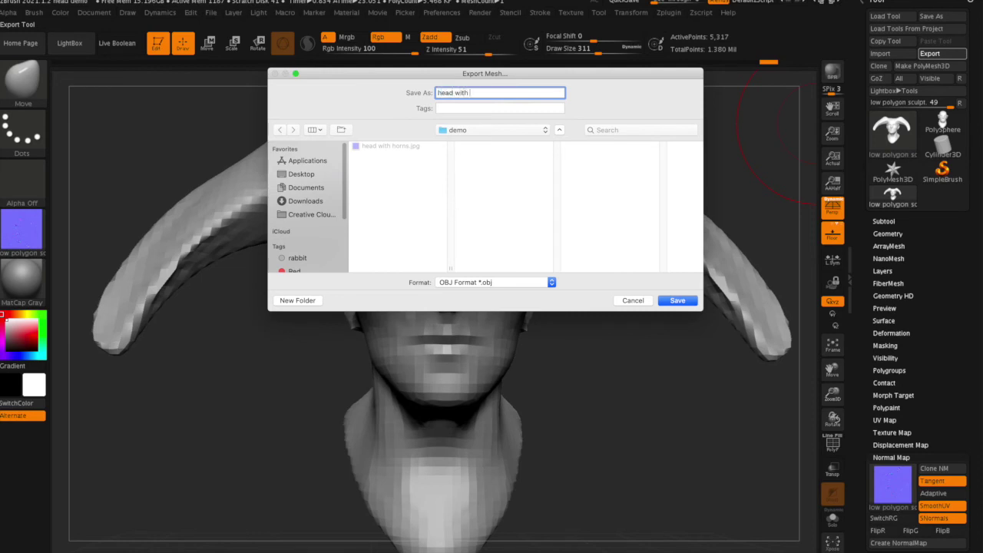
pyautogui.click(548, 282)
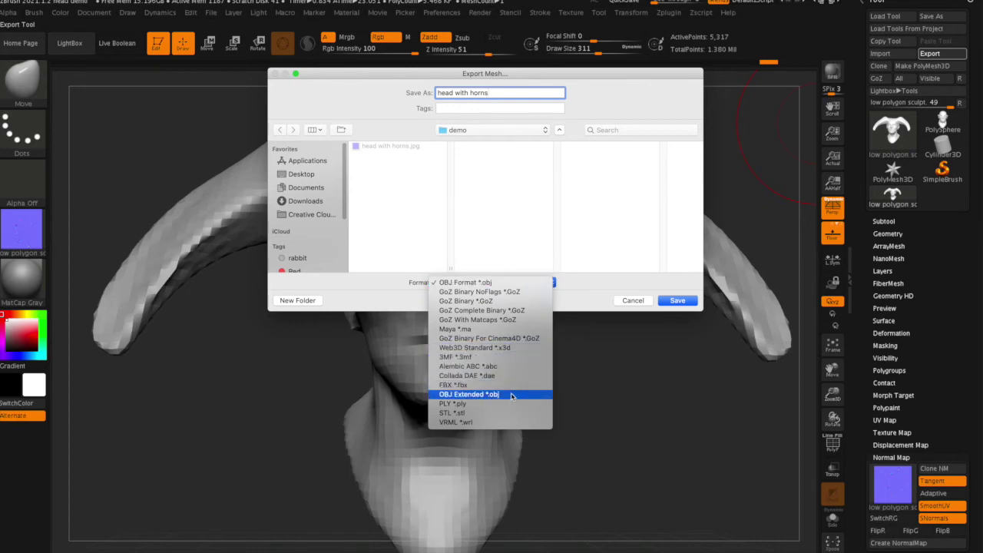
pyautogui.click(622, 286)
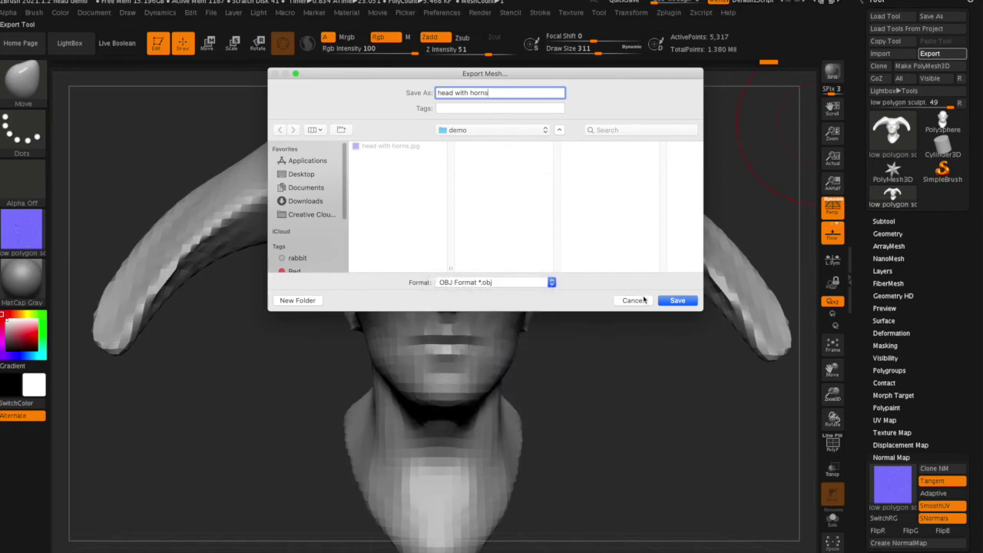
pyautogui.click(683, 301)
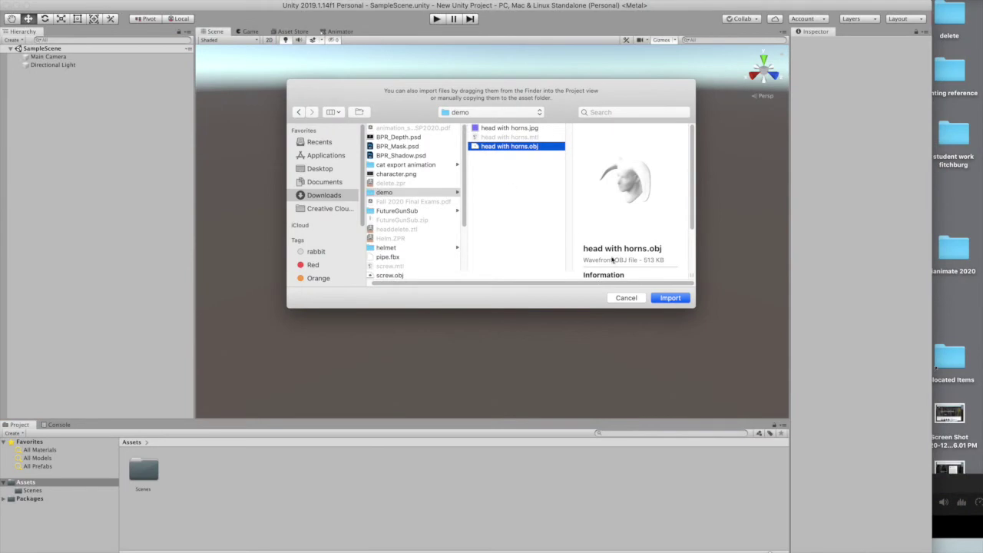
# Step: In Unity, import "head with horns.obj" and "head with horns.jpg" from the demo folder into the project's Assets
pyautogui.click(665, 299)
pyautogui.click(113, 1)
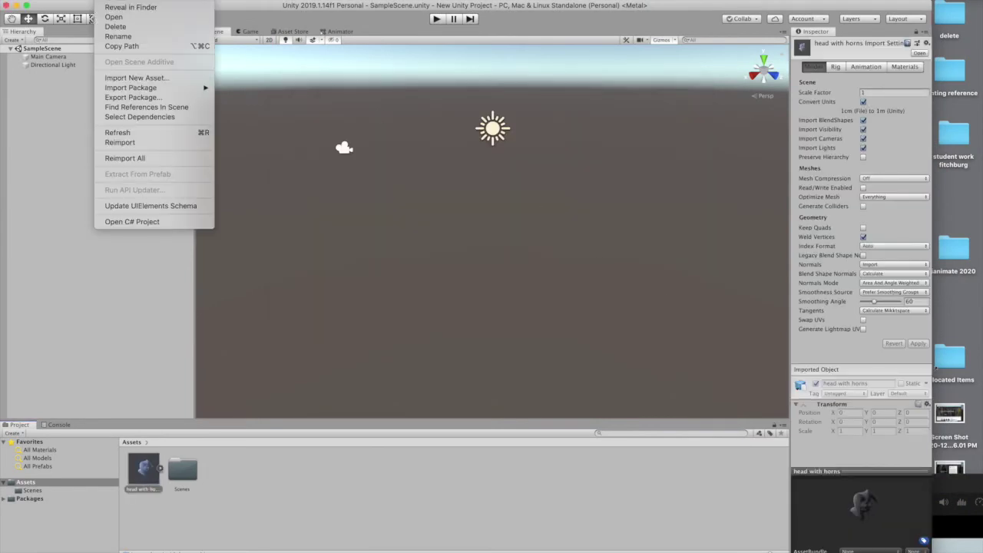
pyautogui.click(251, 106)
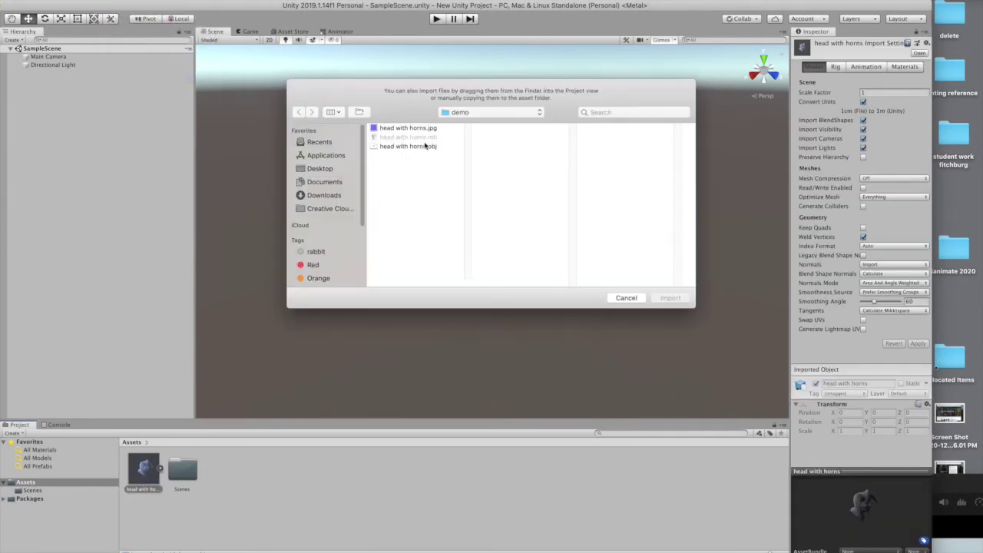
pyautogui.click(415, 129)
pyautogui.click(663, 296)
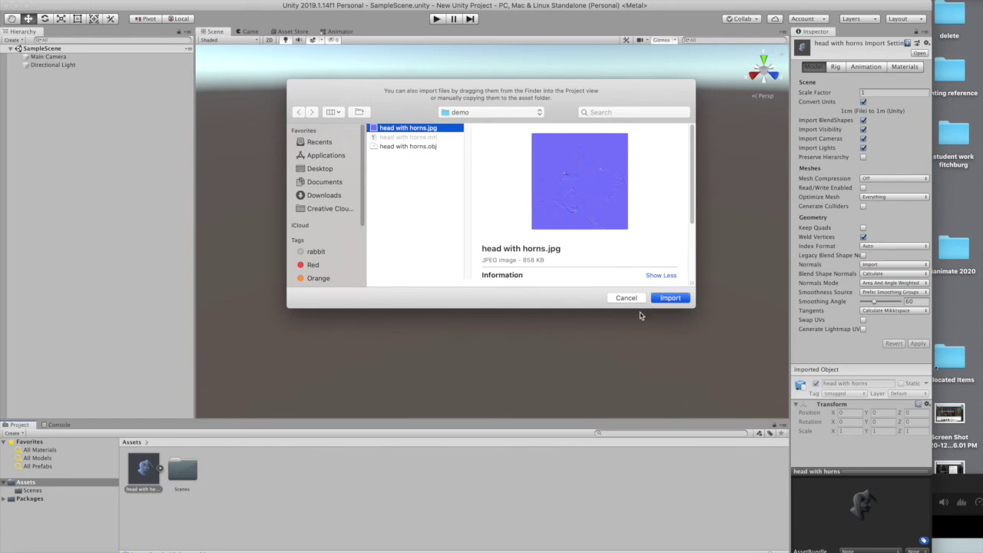
# Step: Place the imported head with horns model in the scene and scale it uniformly to about 2.1
pyautogui.moveTo(143, 469); pyautogui.dragTo(349, 342)
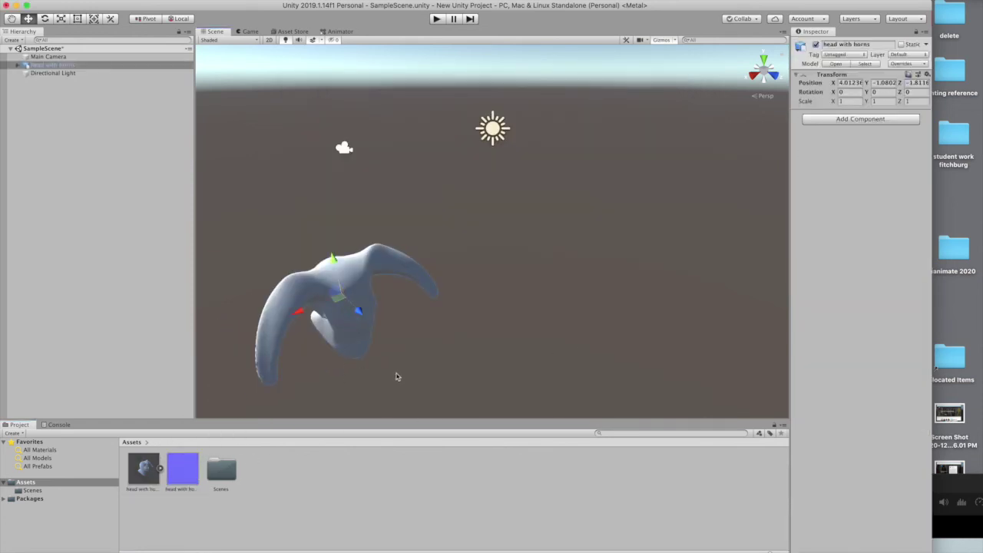
pyautogui.press('r')
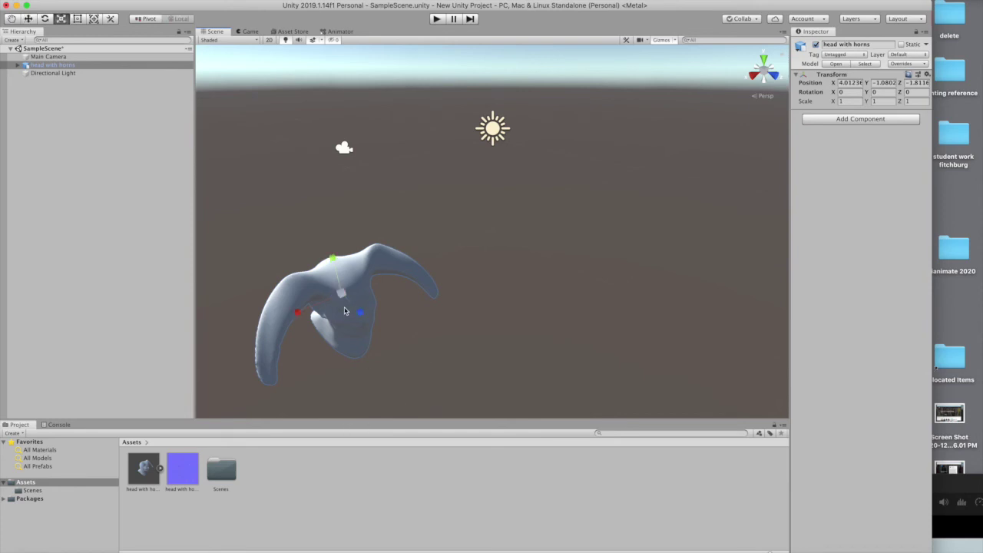
pyautogui.moveTo(341, 294); pyautogui.dragTo(382, 300)
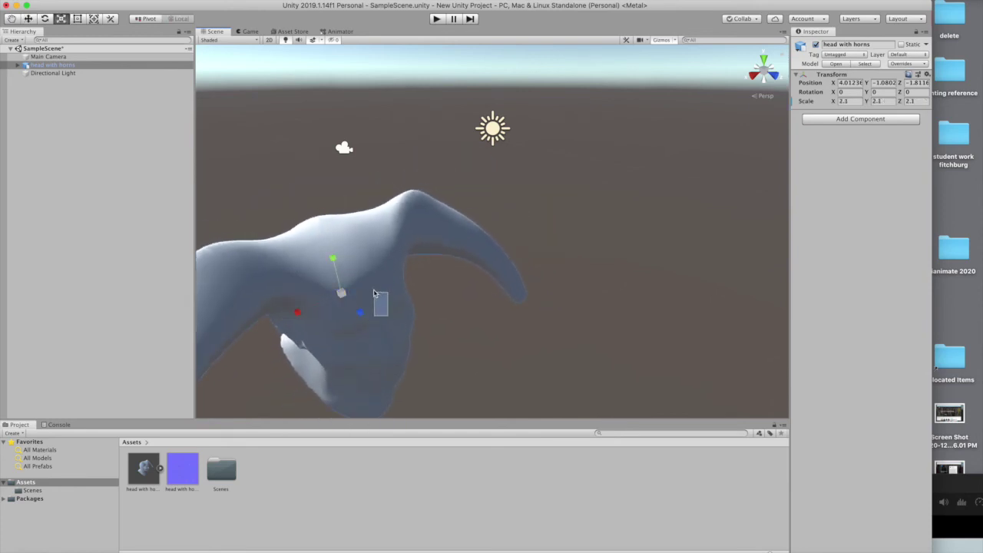
# Step: Rotate the horned head about 175 degrees around its Y axis so that the face is turned toward the view
pyautogui.press('alt')
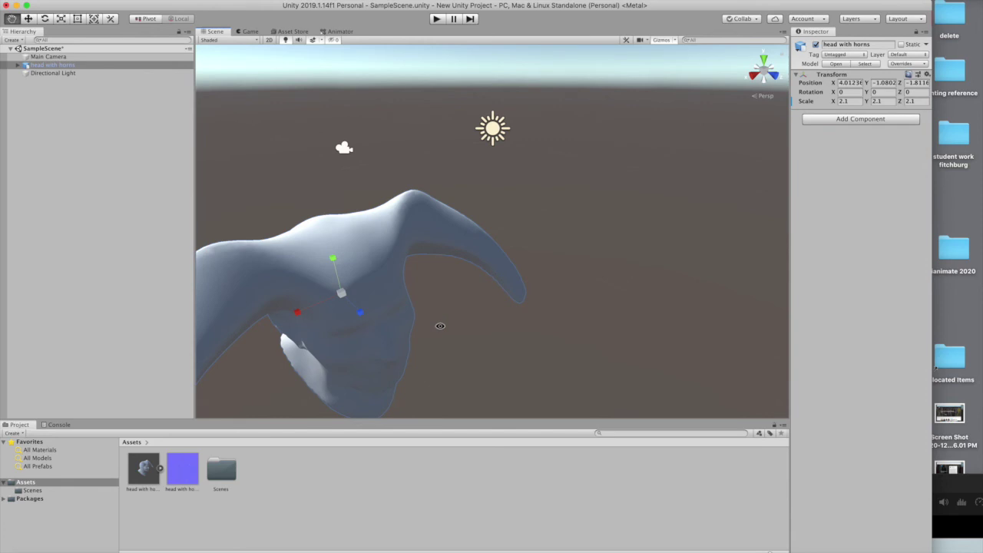
pyautogui.keyDown('alt'); pyautogui.moveTo(440, 330); pyautogui.dragTo(748, 314); pyautogui.keyUp('alt')
pyautogui.press('e')
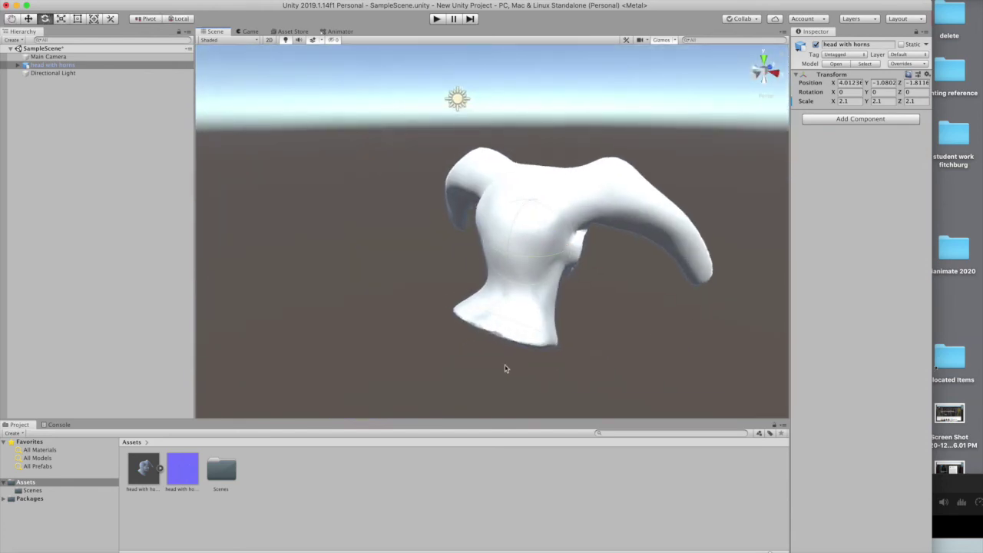
pyautogui.moveTo(545, 263); pyautogui.dragTo(300, 269)
pyautogui.keyDown('alt'); pyautogui.moveTo(322, 321); pyautogui.dragTo(352, 284); pyautogui.keyUp('alt')
pyautogui.keyDown('alt'); pyautogui.moveTo(338, 308); pyautogui.dragTo(340, 322, button='middle'); pyautogui.keyUp('alt')
# Step: Create a new material in the Assets folder
pyautogui.click(113, 0)
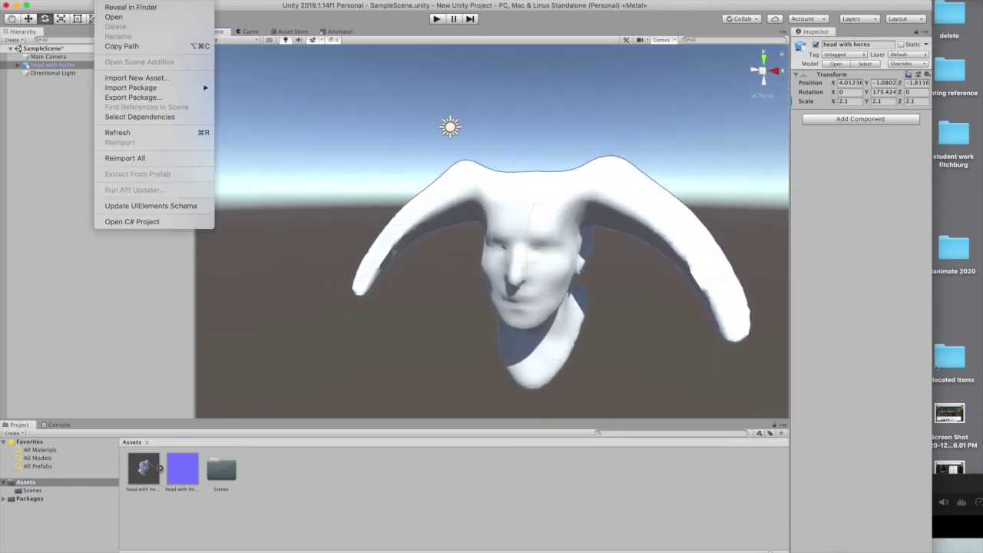
pyautogui.moveTo(112, 1)
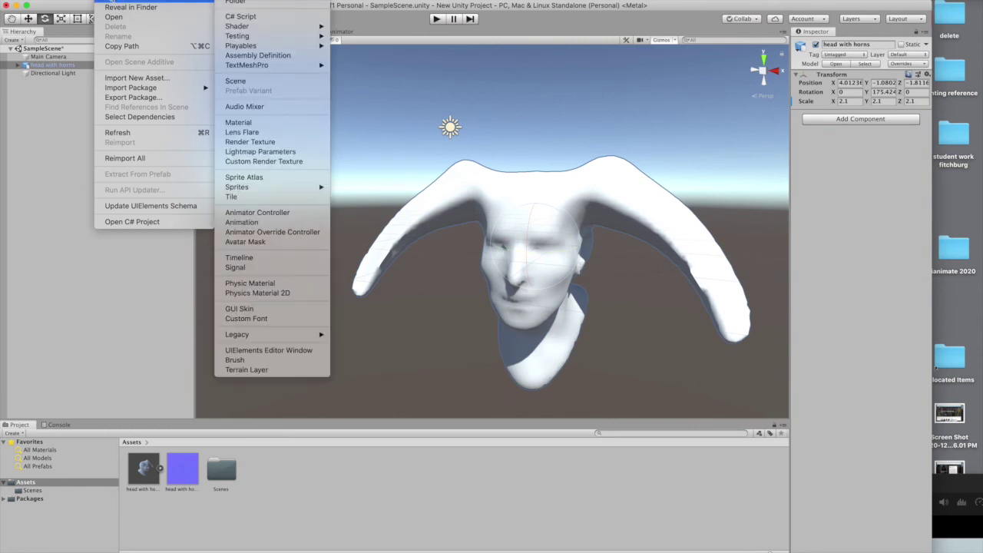
pyautogui.click(294, 123)
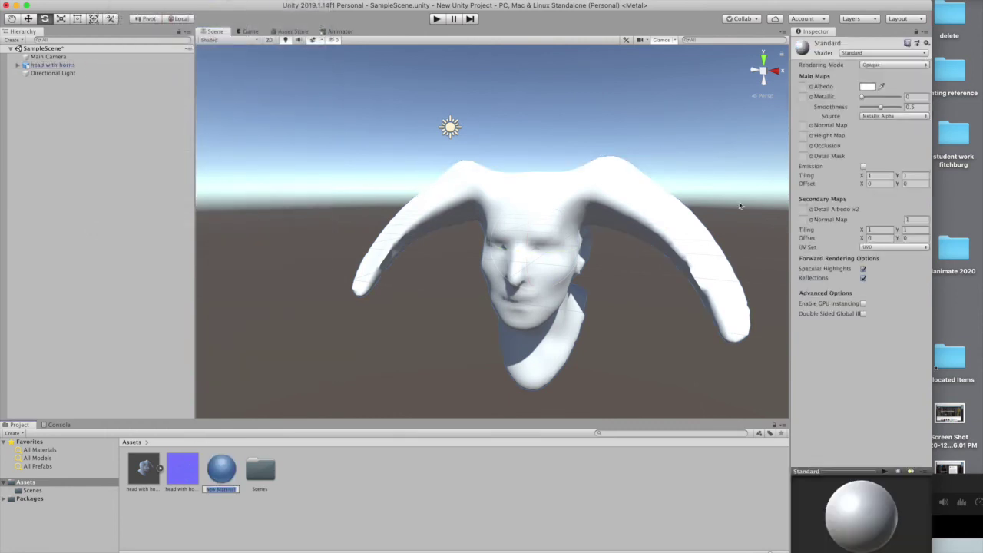
pyautogui.click(811, 127)
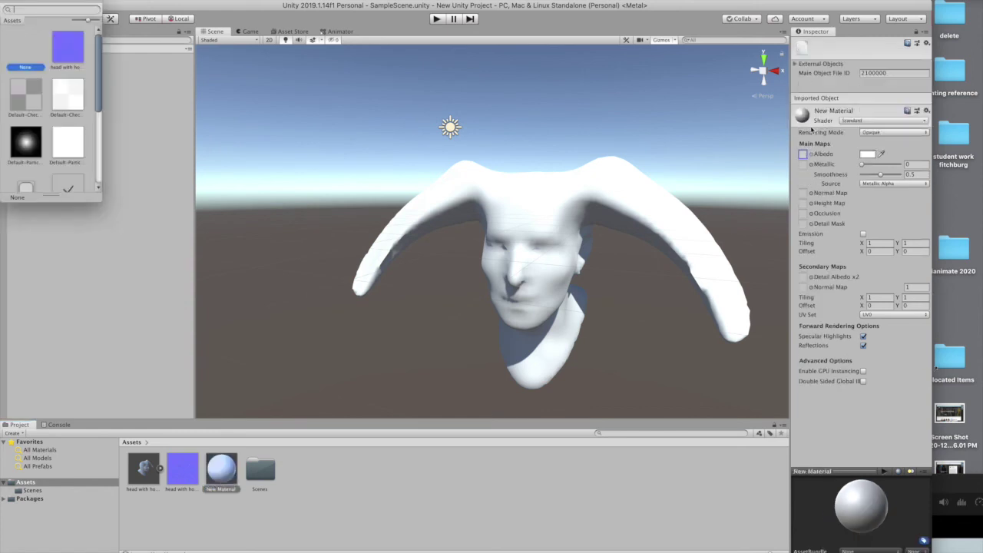
pyautogui.click(68, 47)
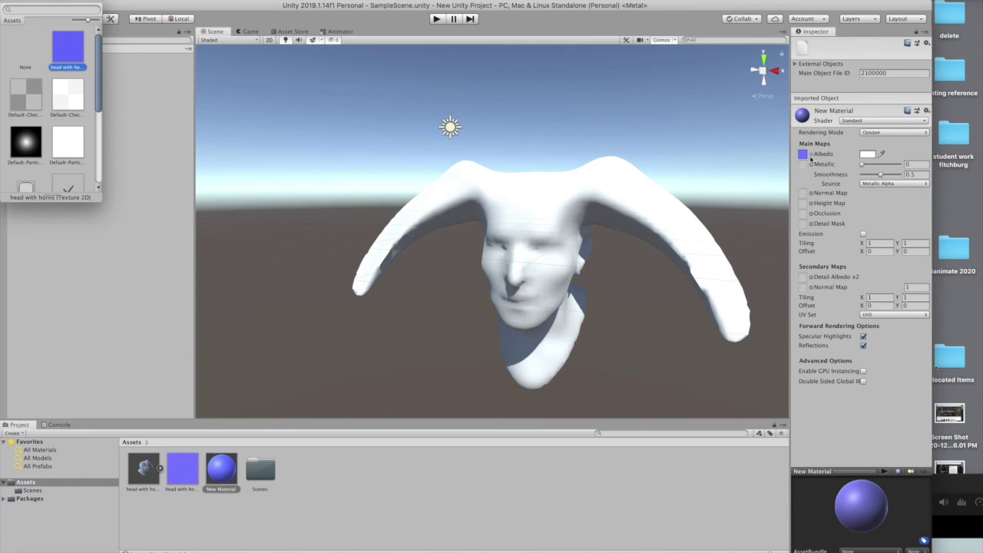
pyautogui.click(27, 54)
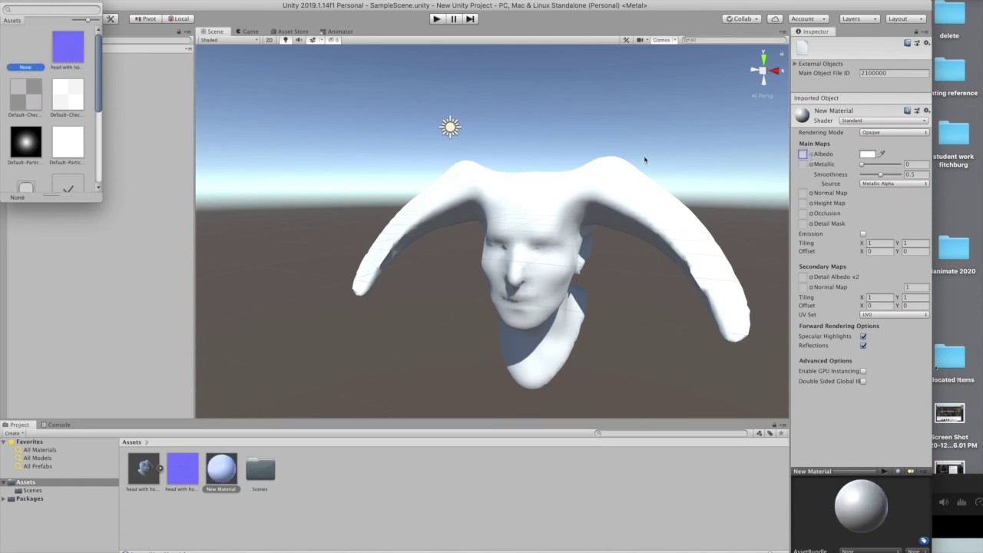
# Step: Assign the head with horns texture as the new material's main Normal Map and mark the texture as a normal map
pyautogui.click(812, 193)
pyautogui.click(60, 51)
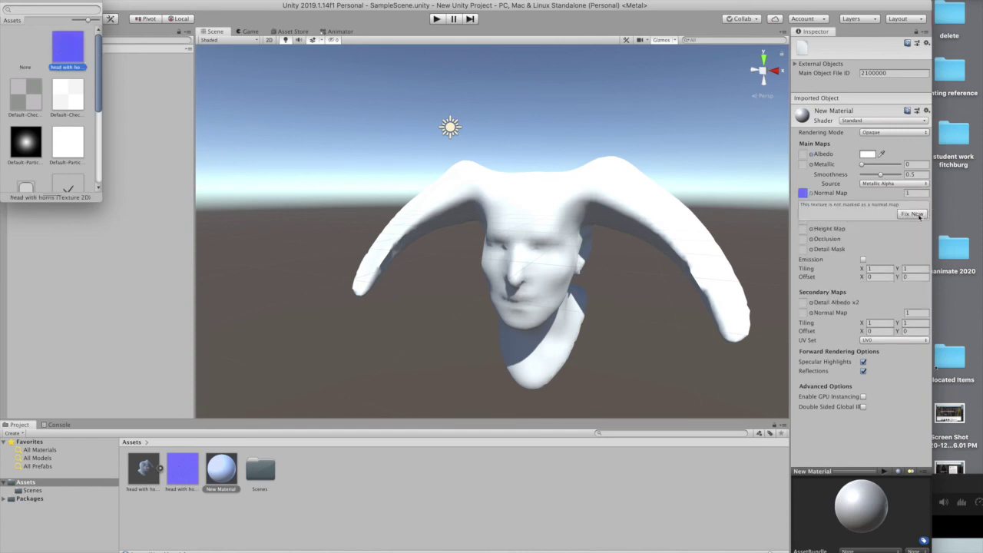
pyautogui.click(914, 214)
# Step: Apply the new material to the horned head in the scene and inspect the face detail from the side
pyautogui.moveTo(226, 468); pyautogui.dragTo(524, 239)
pyautogui.scroll(5, 589, 174)
pyautogui.keyDown('alt'); pyautogui.moveTo(553, 205); pyautogui.dragTo(443, 192); pyautogui.keyUp('alt')
pyautogui.click(521, 209)
pyautogui.scroll(-5, 443, 193)
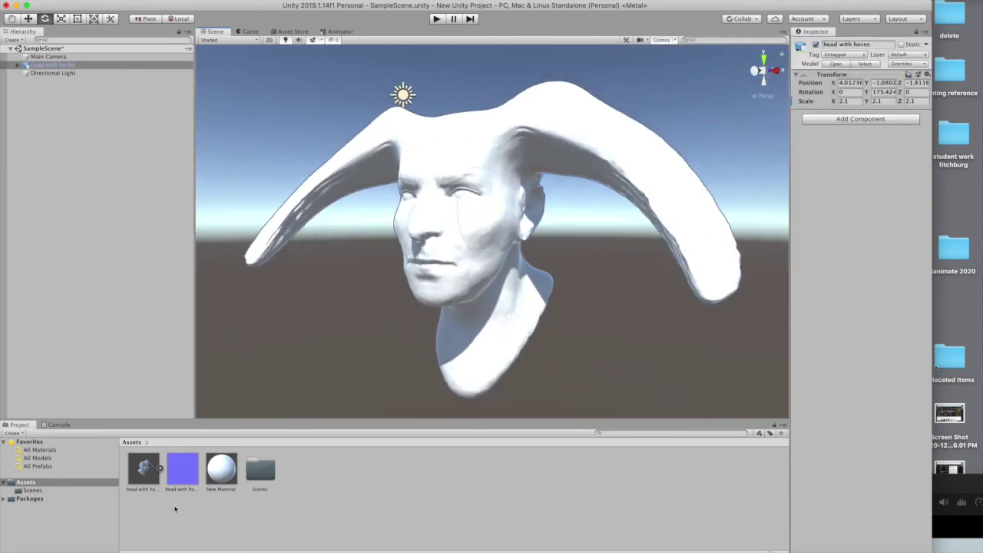
# Step: Set the new material's Albedo colour to mid grey, RGB 142, 142, 142, and view the head from the front
pyautogui.click(216, 472)
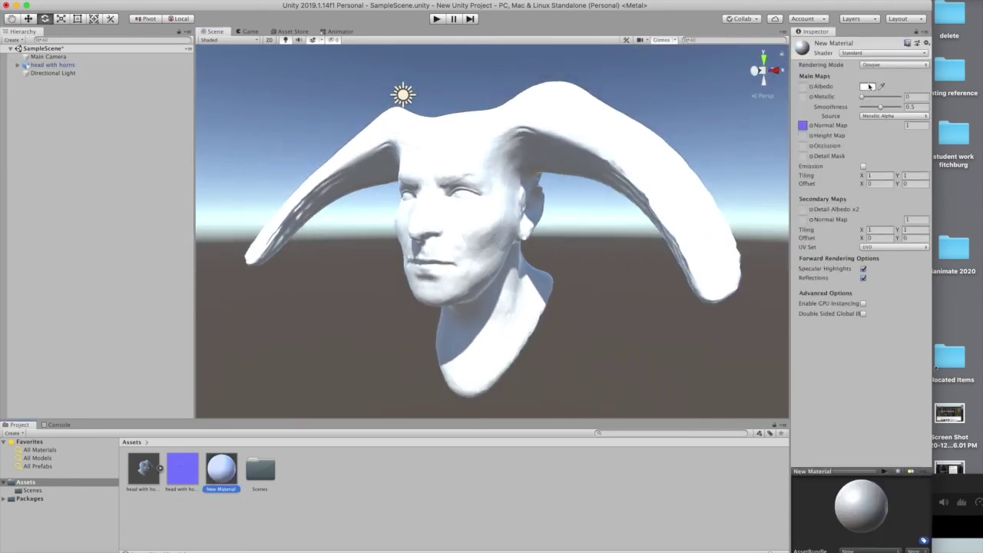
pyautogui.click(868, 87)
pyautogui.moveTo(52, 84); pyautogui.dragTo(32, 80)
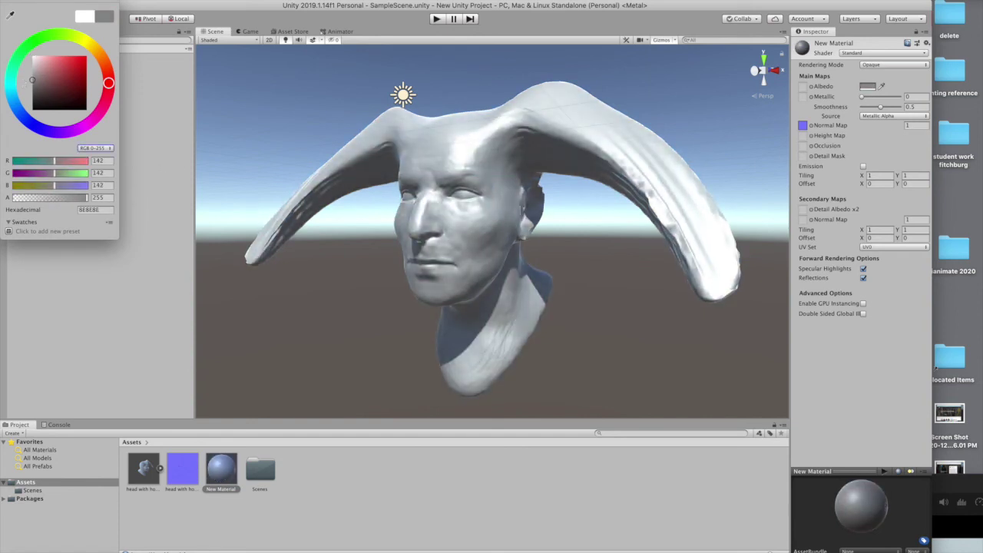
pyautogui.click(6, 2)
pyautogui.keyDown('alt'); pyautogui.moveTo(494, 283); pyautogui.dragTo(508, 258); pyautogui.keyUp('alt')
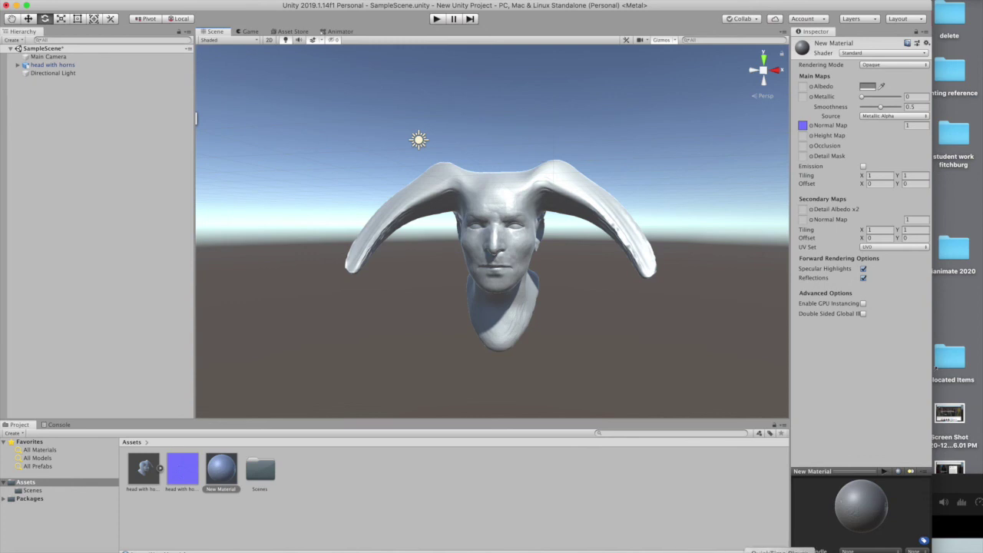
pyautogui.click(779, 552)
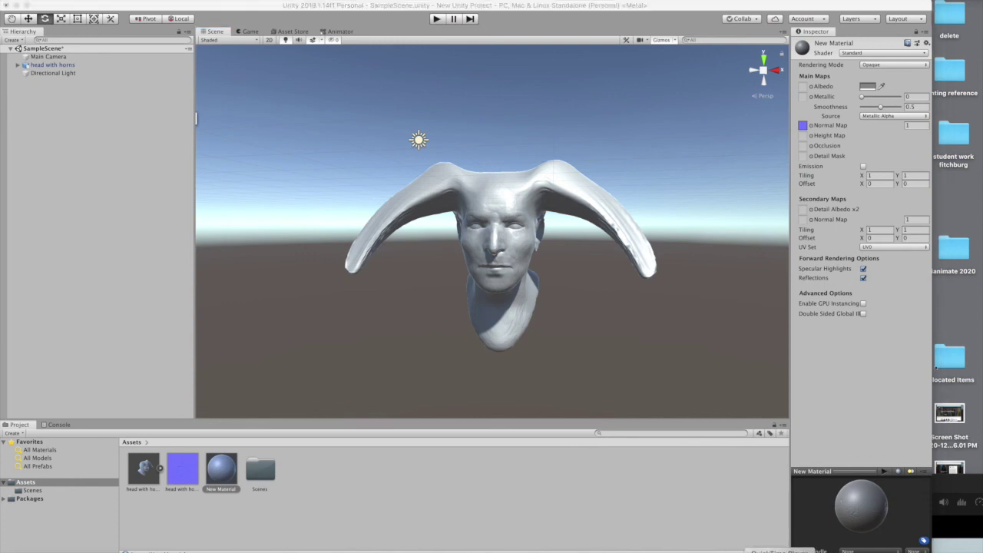